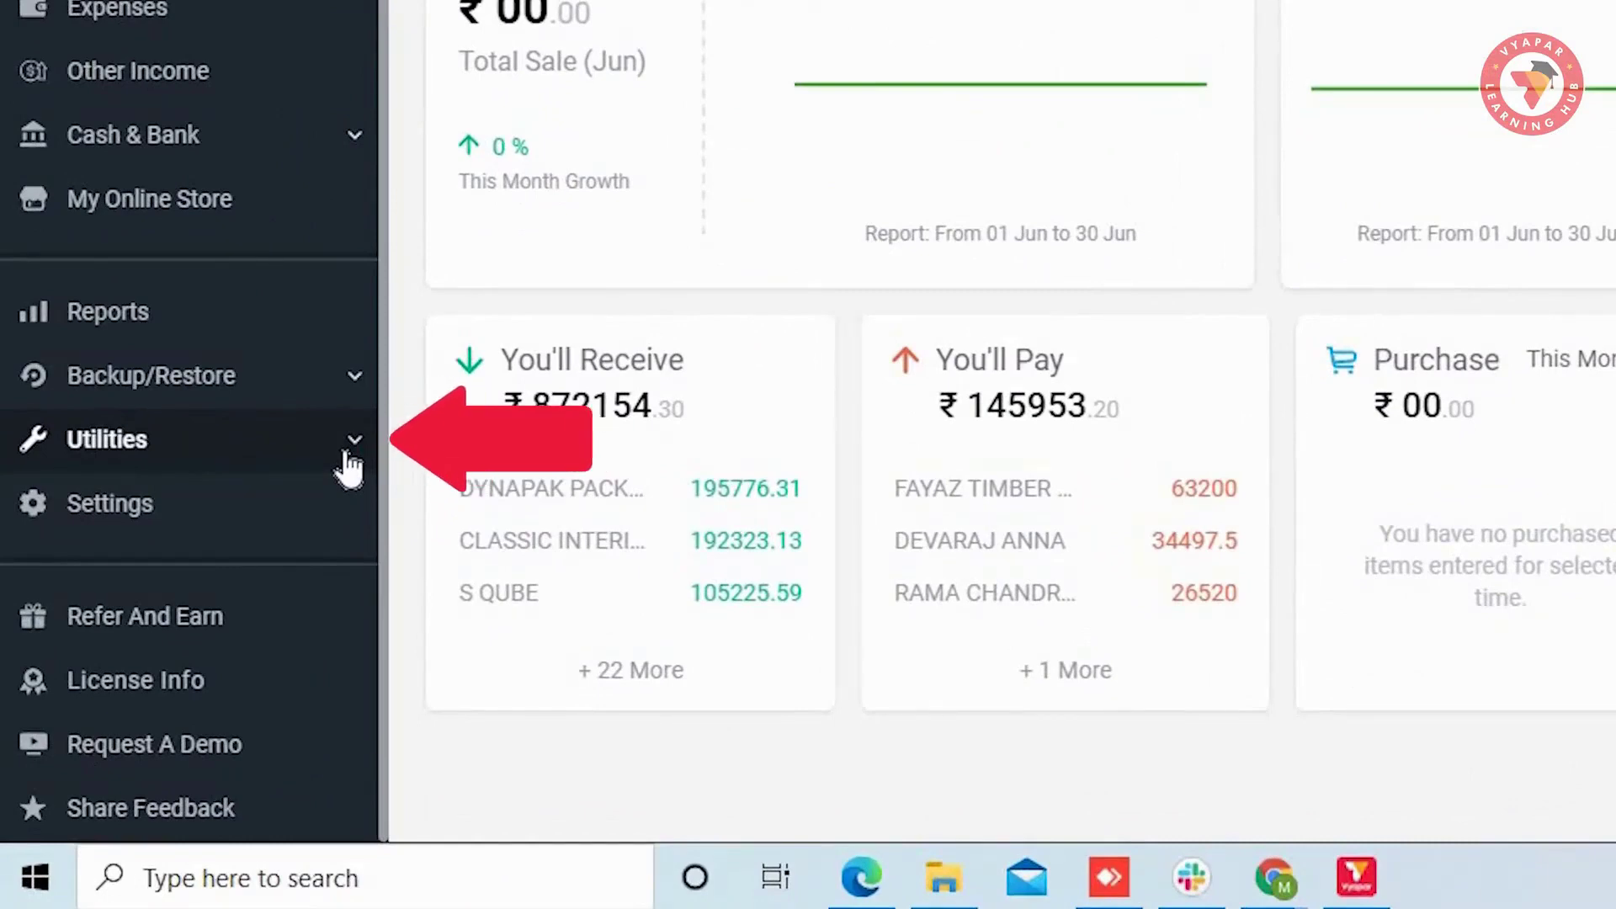
Step: Open Generate Barcode from the Utilities menu in the sidebar
left_click(347, 458)
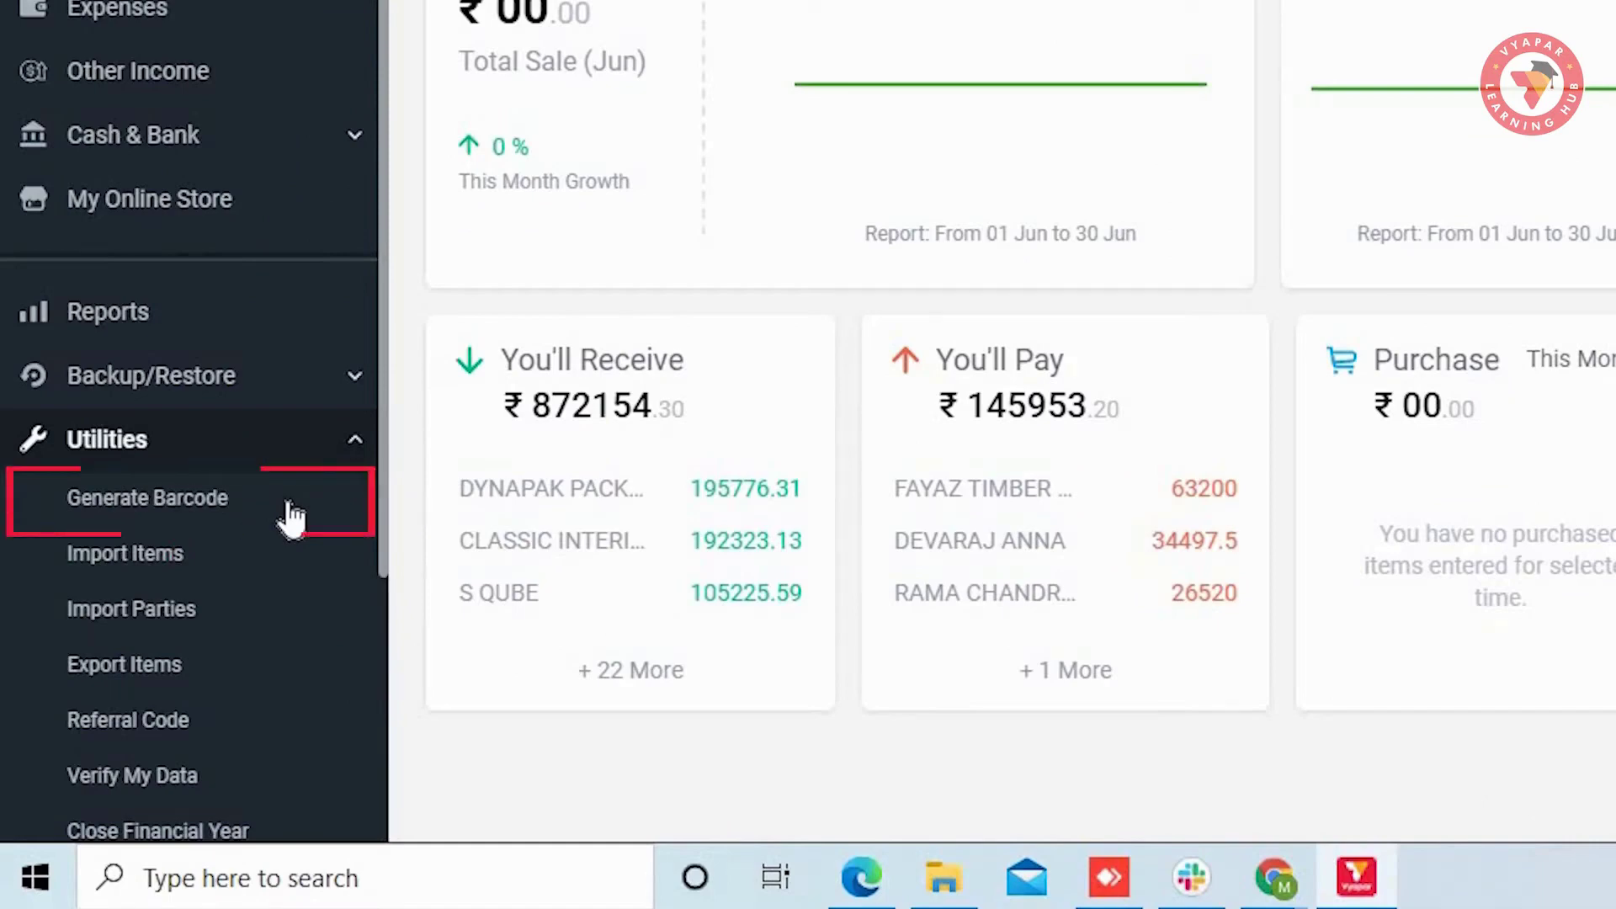
left_click(224, 508)
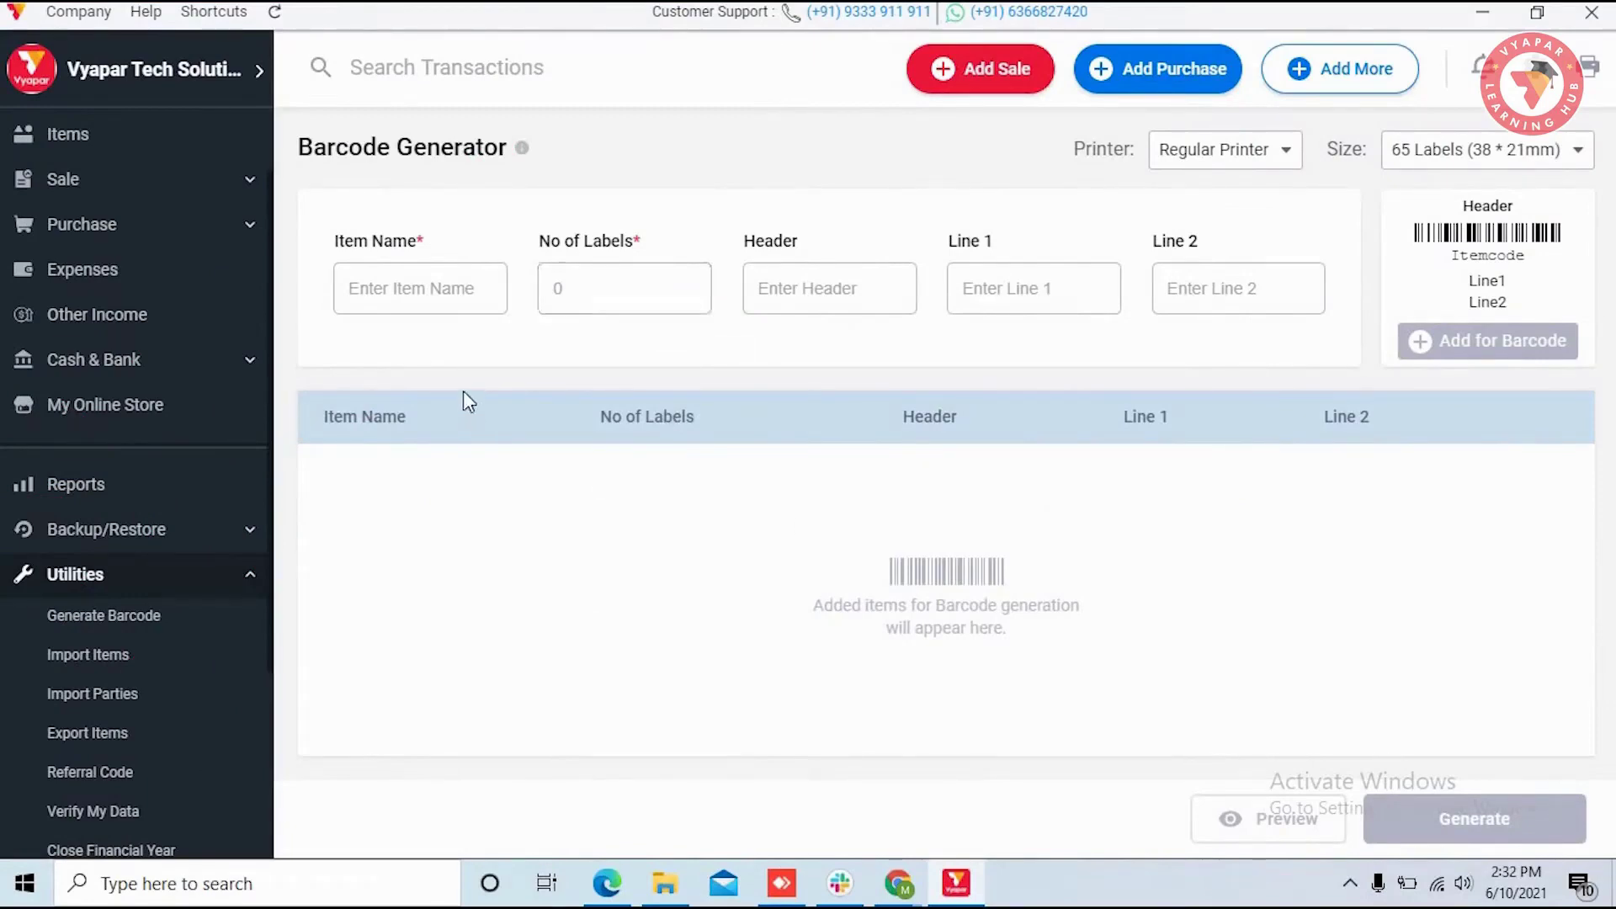
Step: Try the item accacia wood cut sizes, dismiss the missing item code warning, and list printer types
left_click(486, 284)
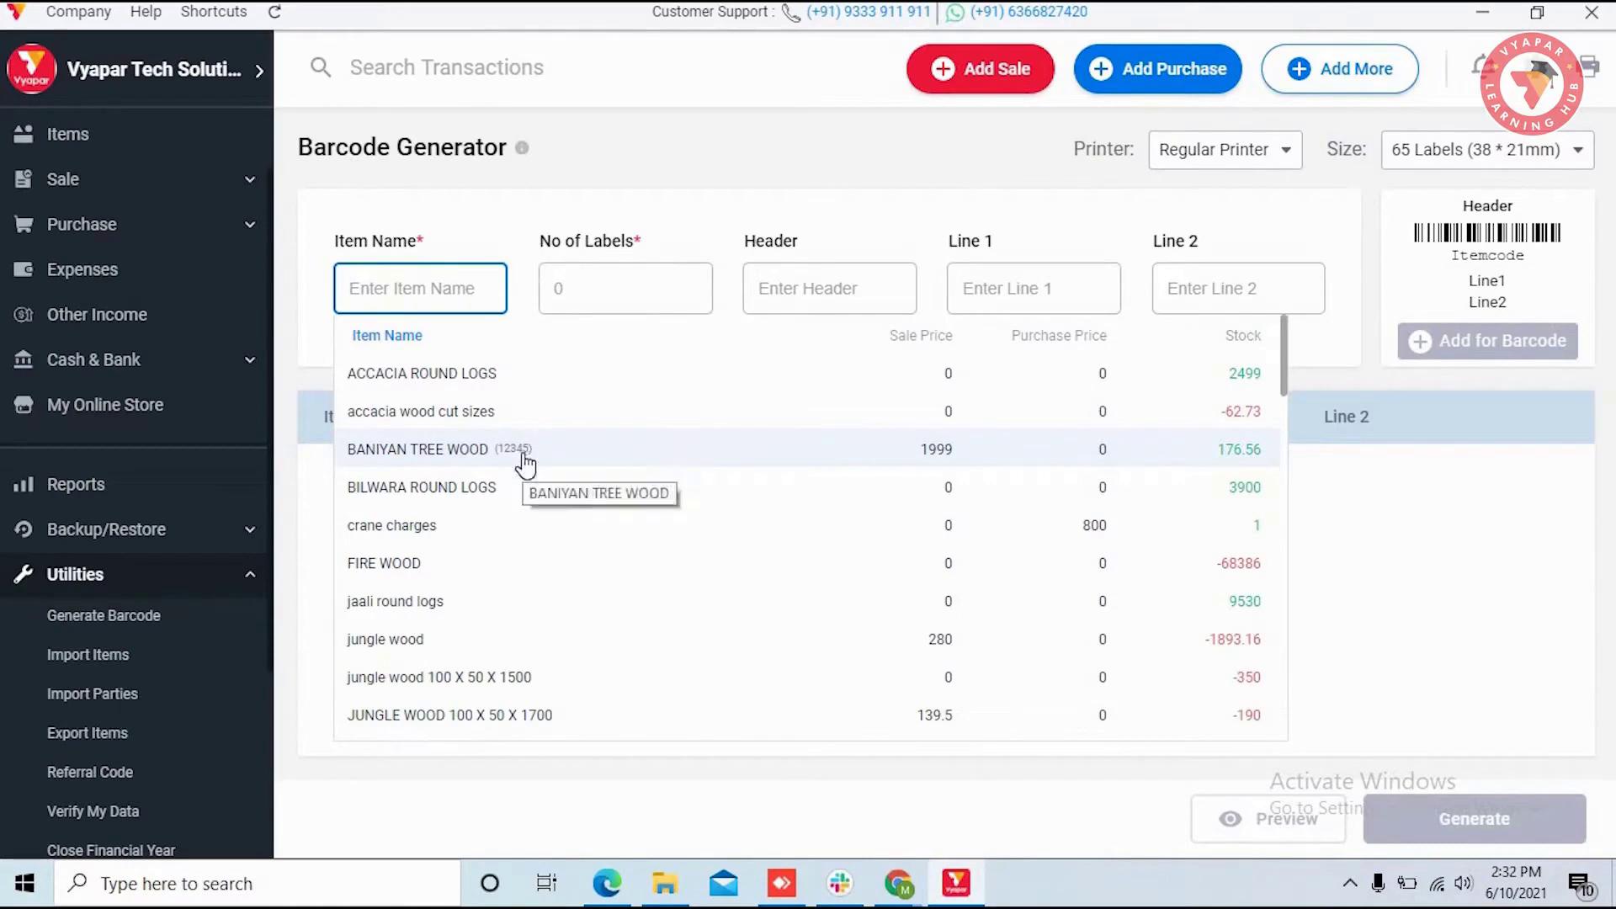
left_click(476, 412)
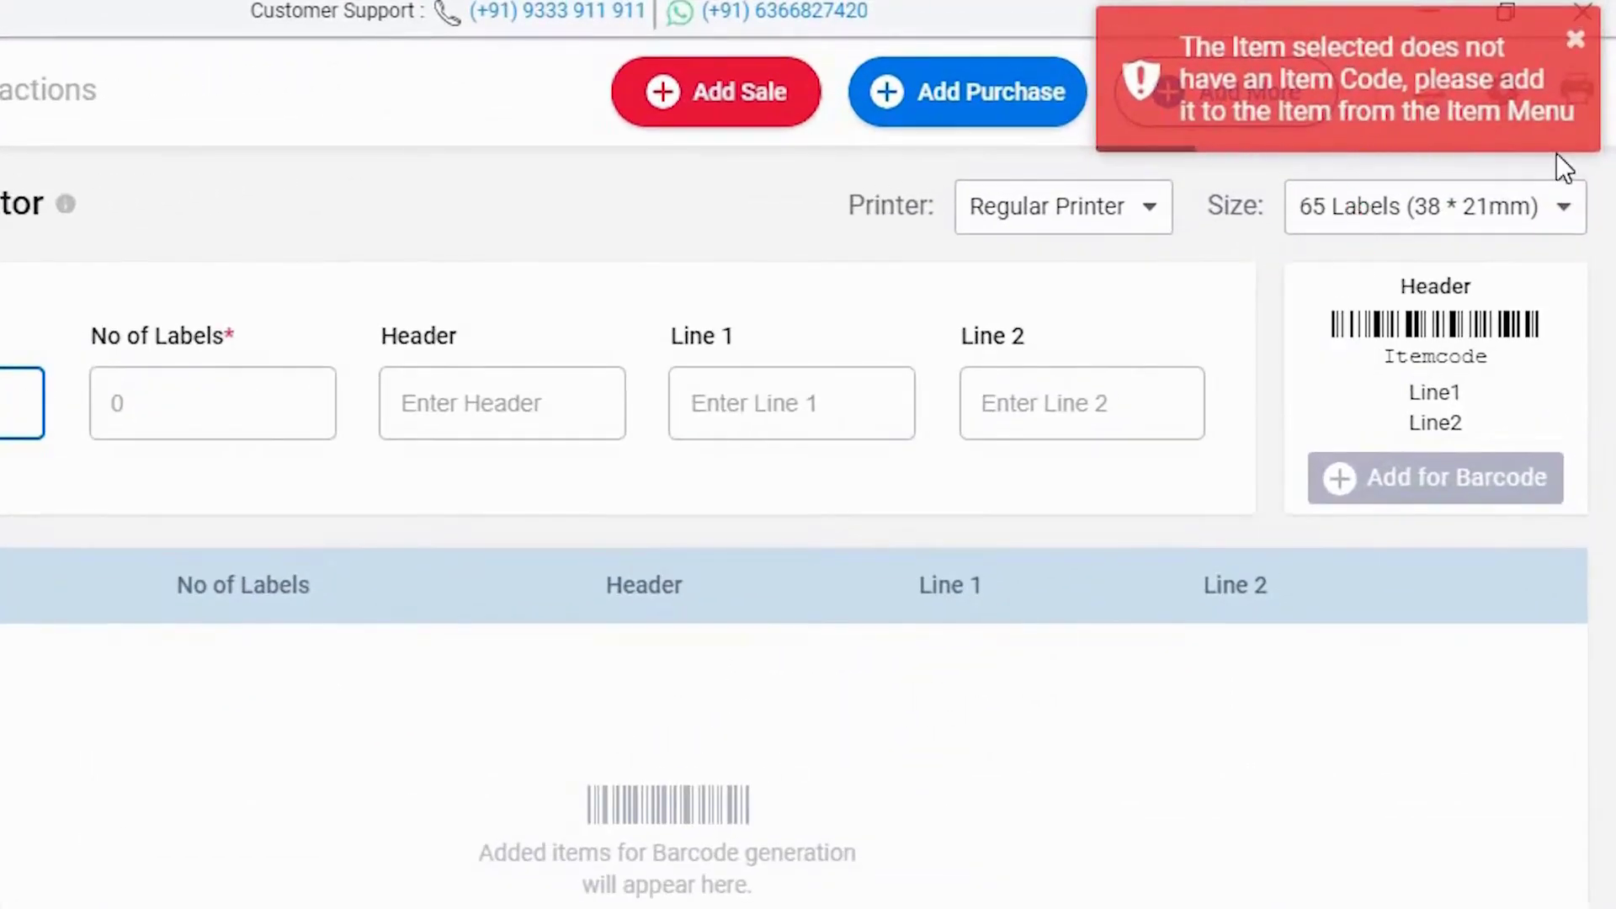
left_click(1576, 44)
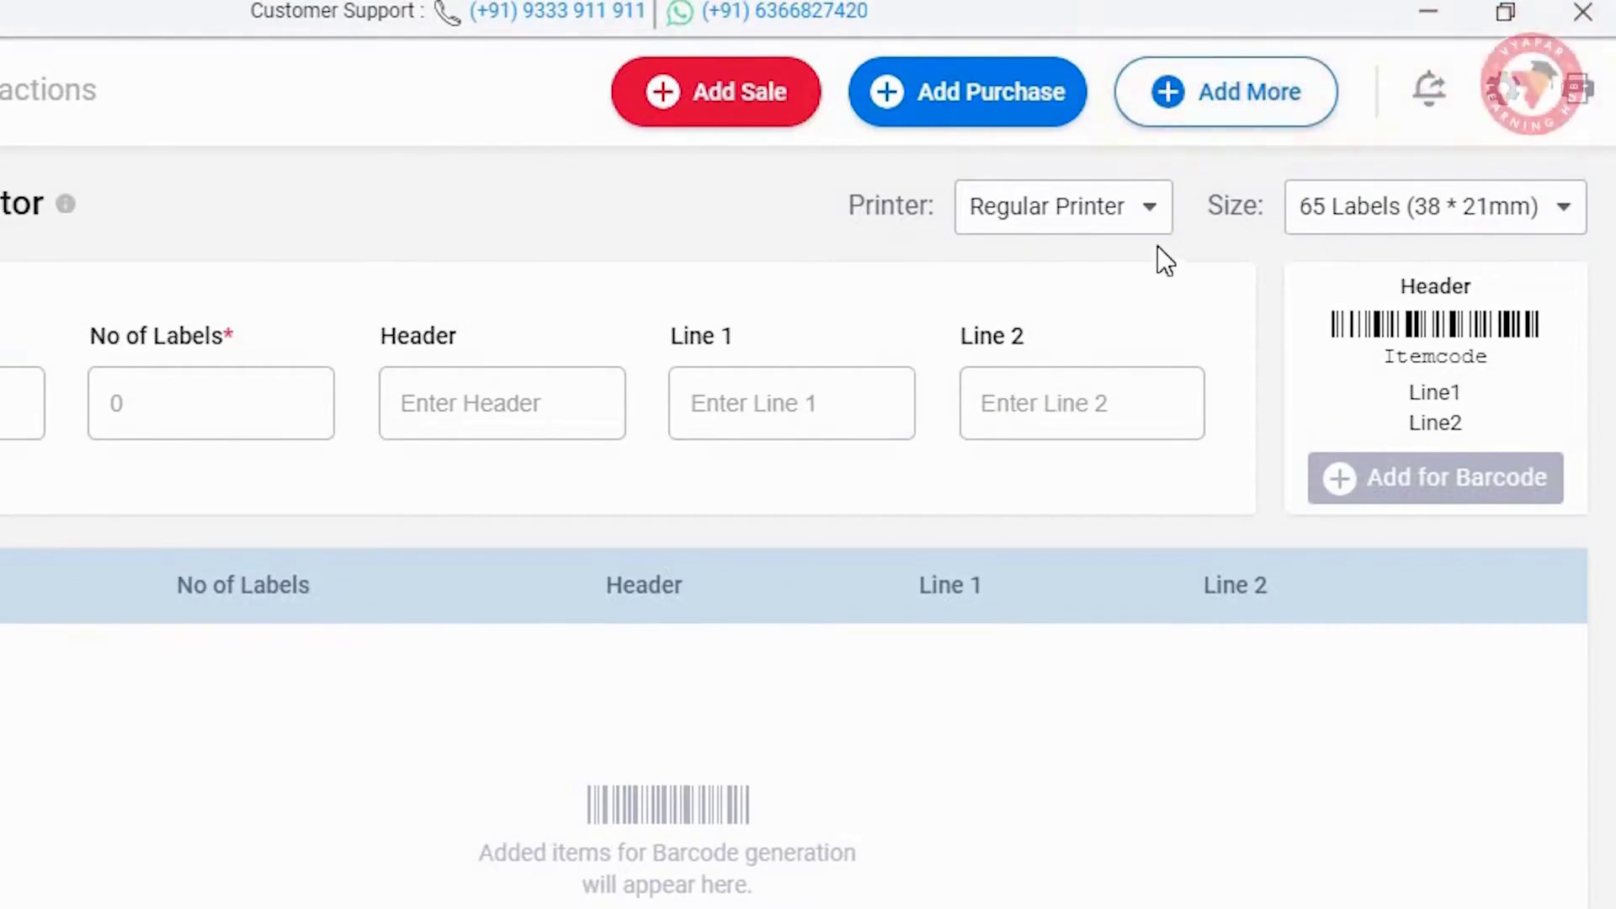
left_click(1149, 210)
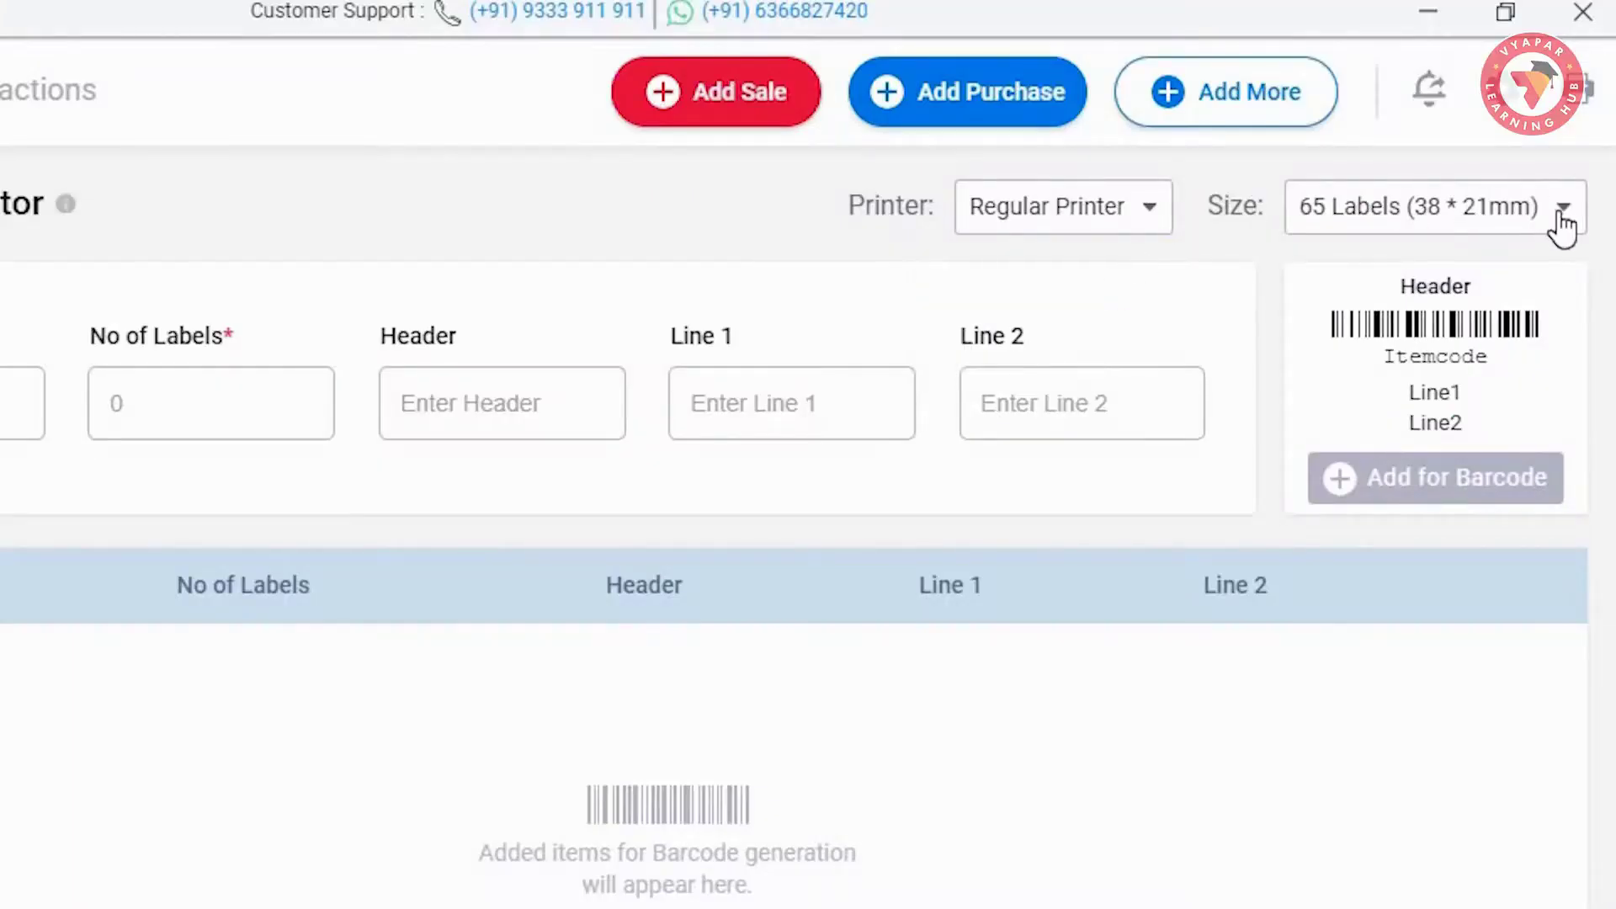
left_click(1562, 220)
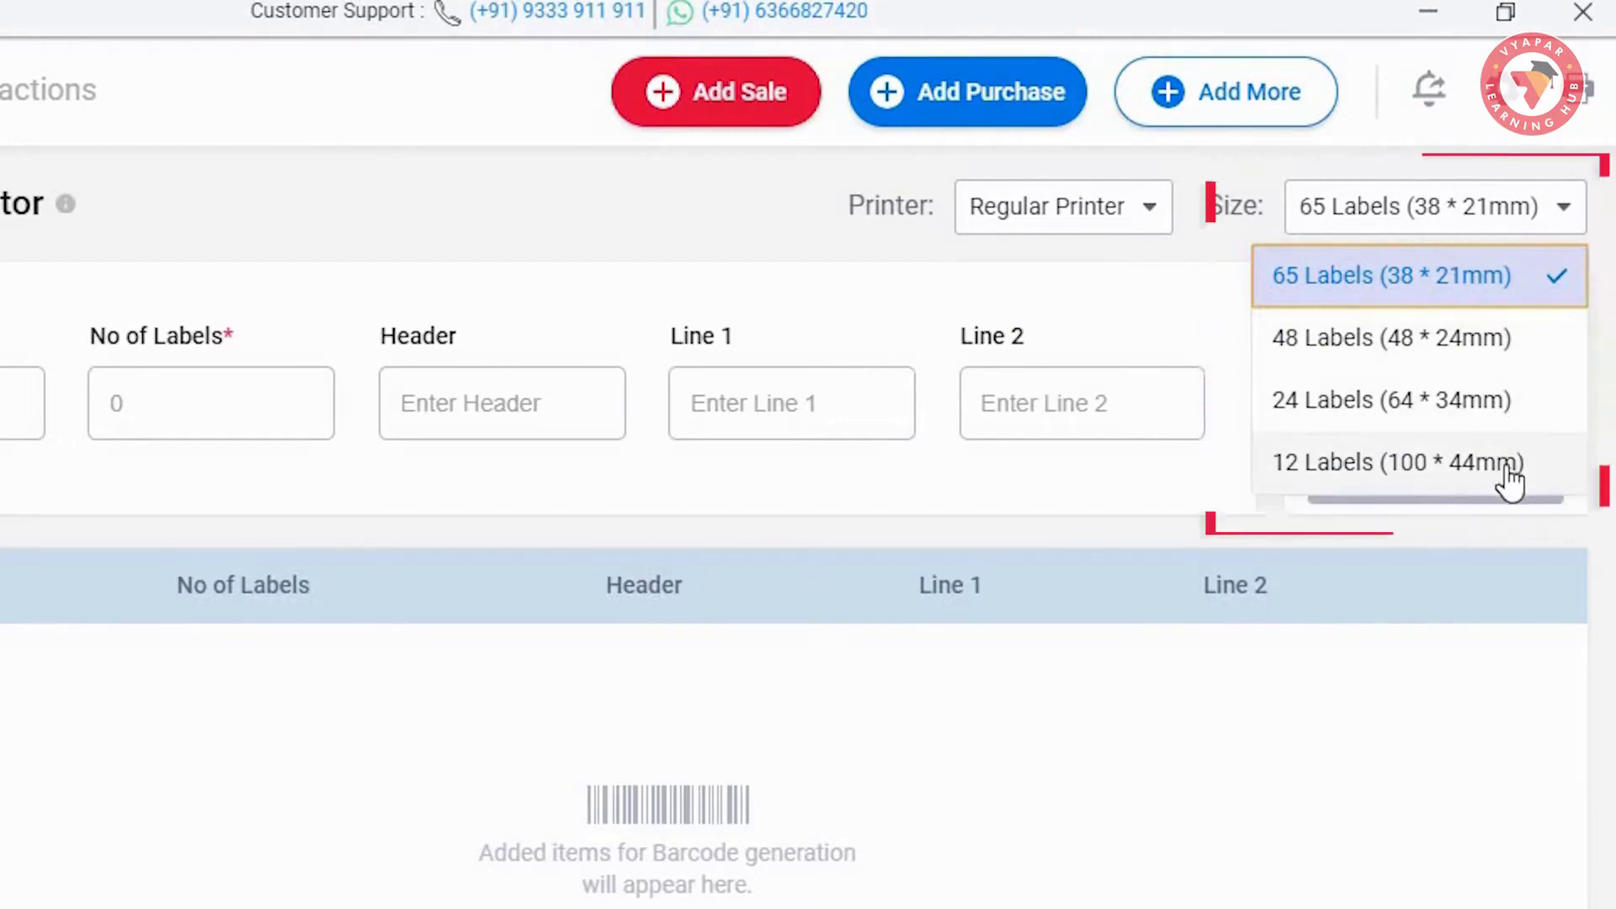
left_click(1558, 286)
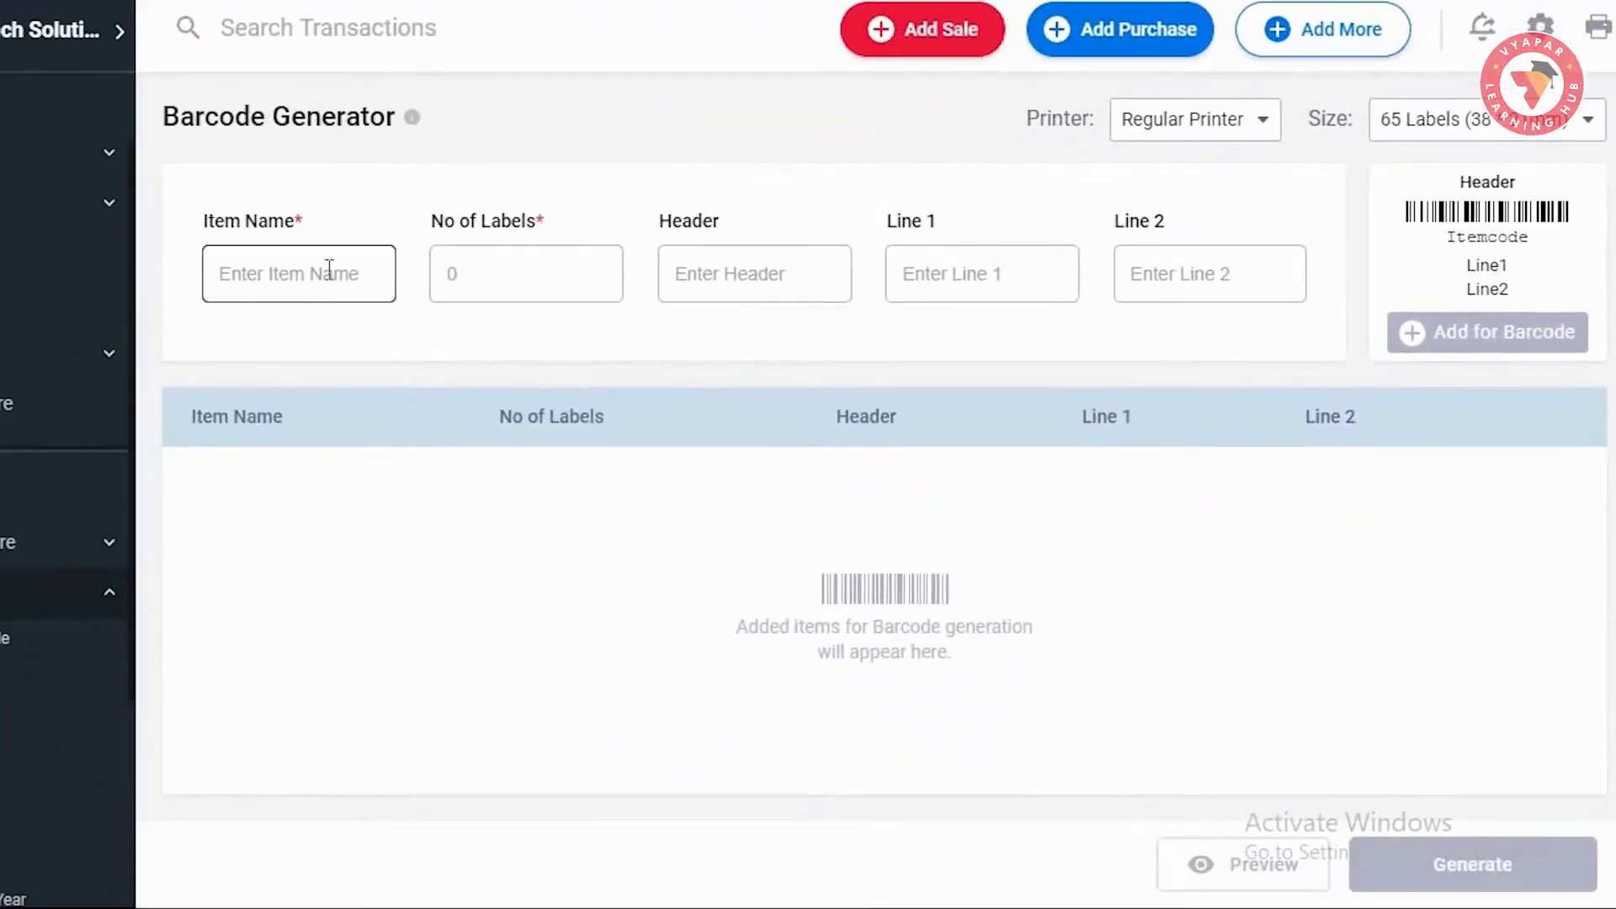
Step: Choose BANIYAN TREE WOOD as the item and enter 10 as the number of labels
left_click(329, 269)
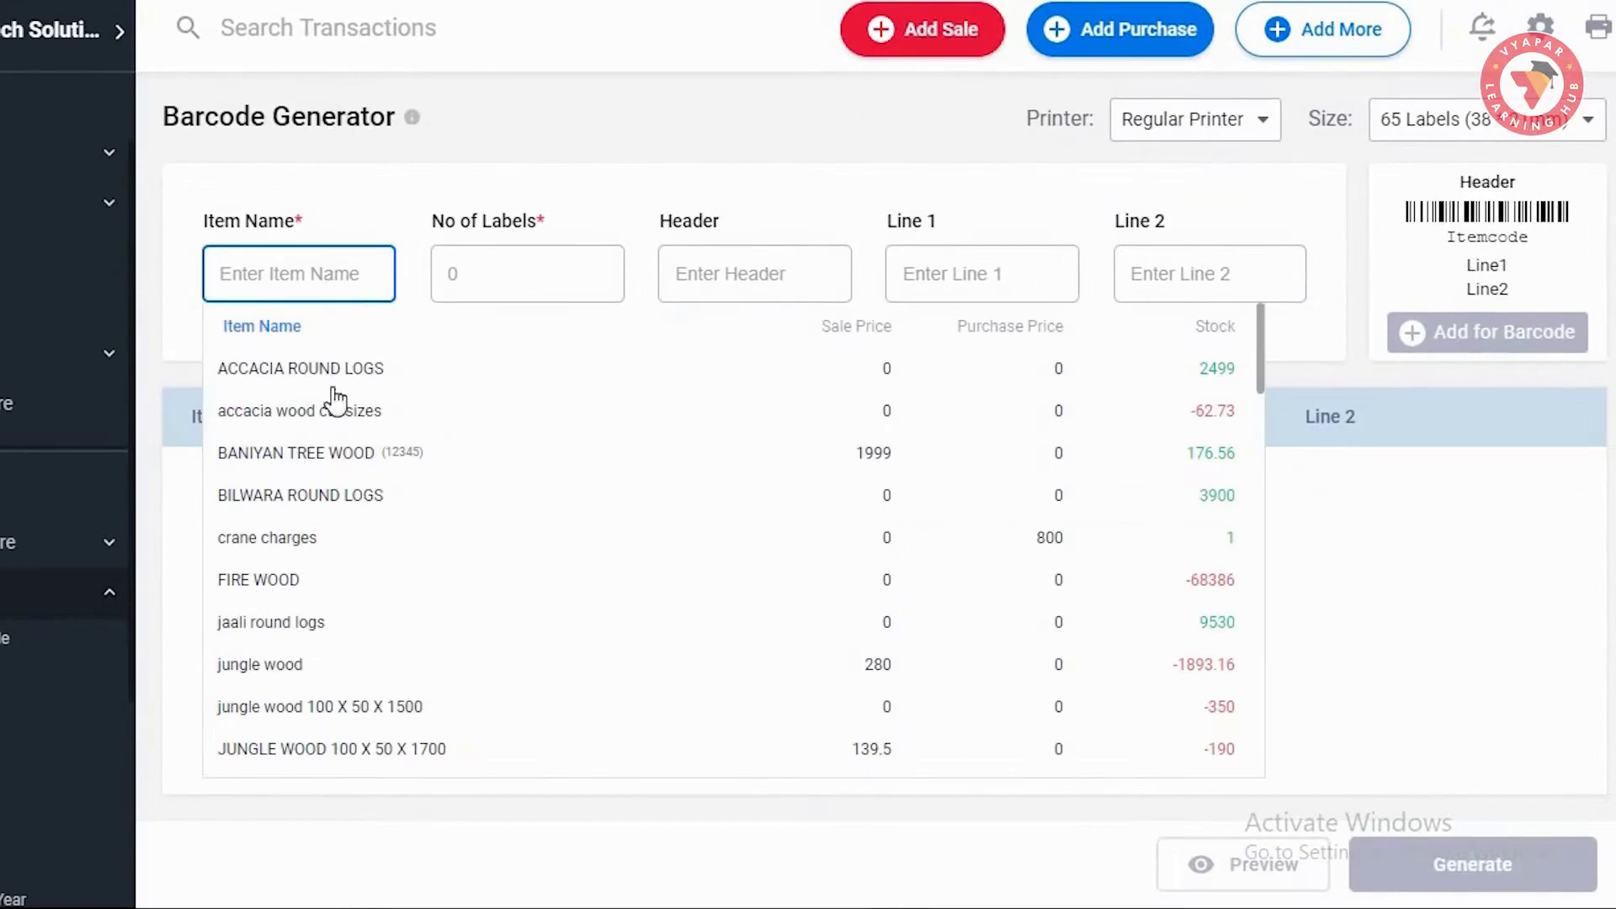
left_click(335, 454)
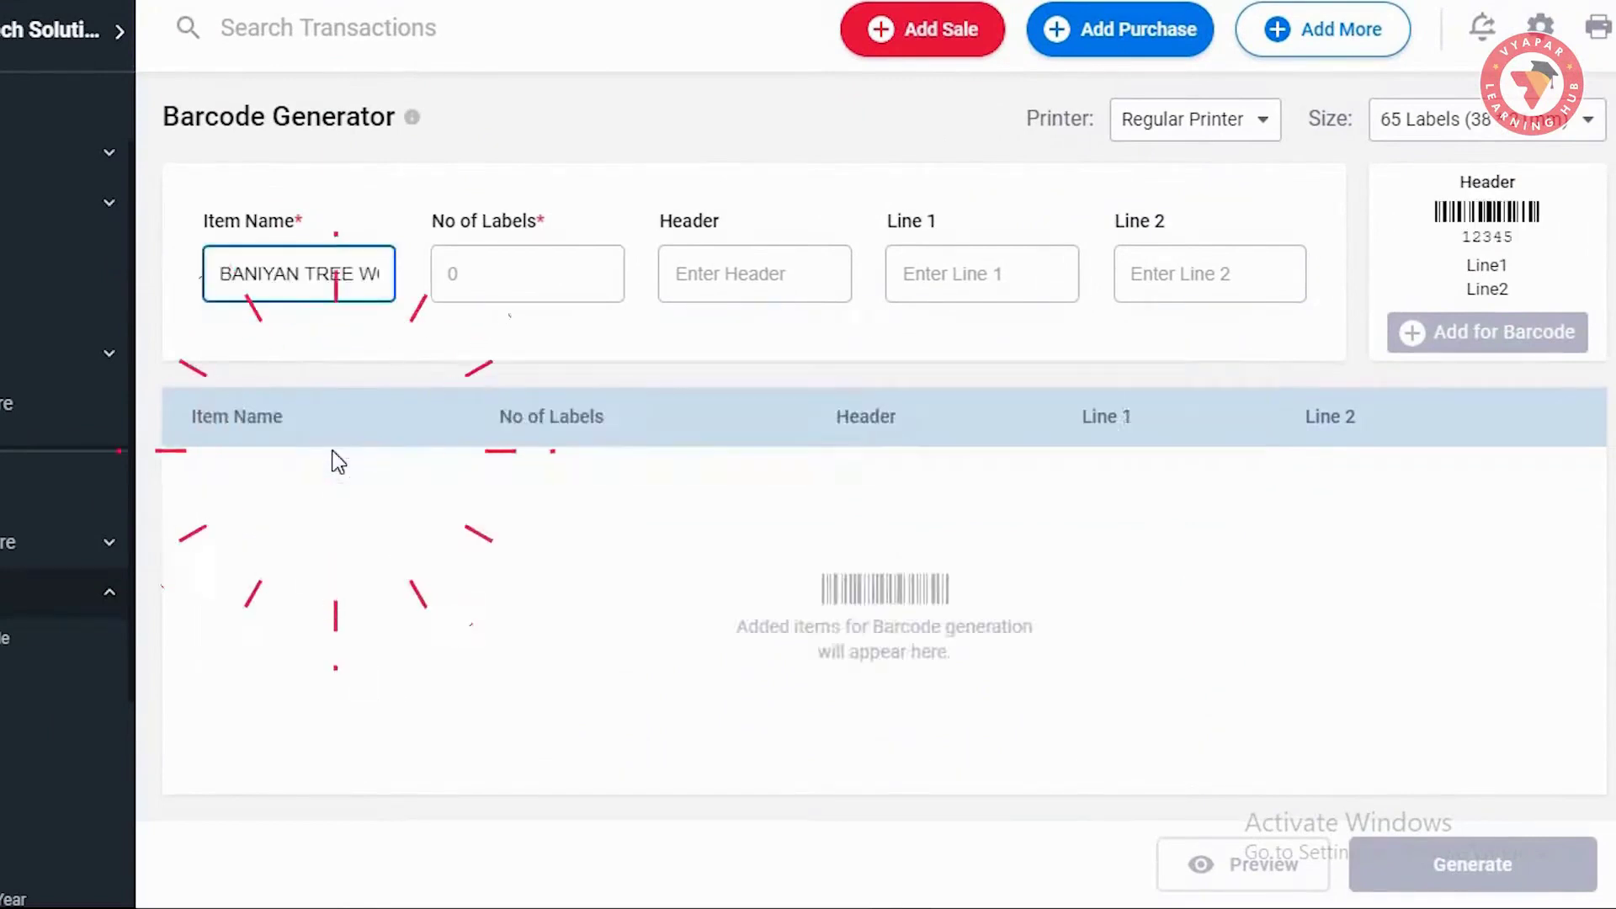
left_click(491, 278)
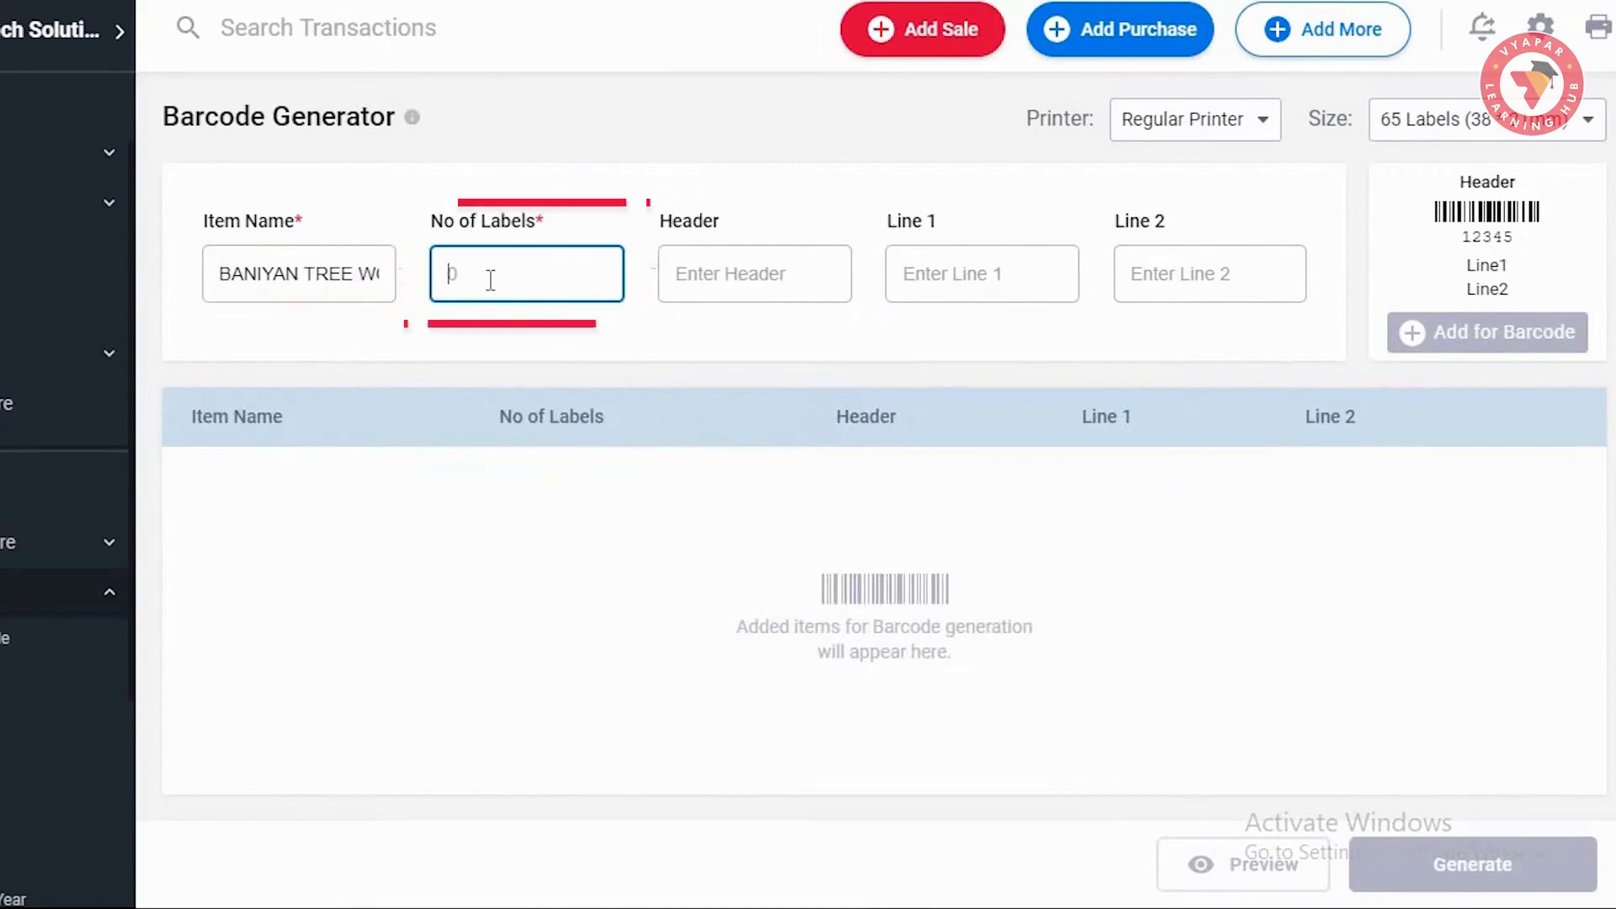
type("10")
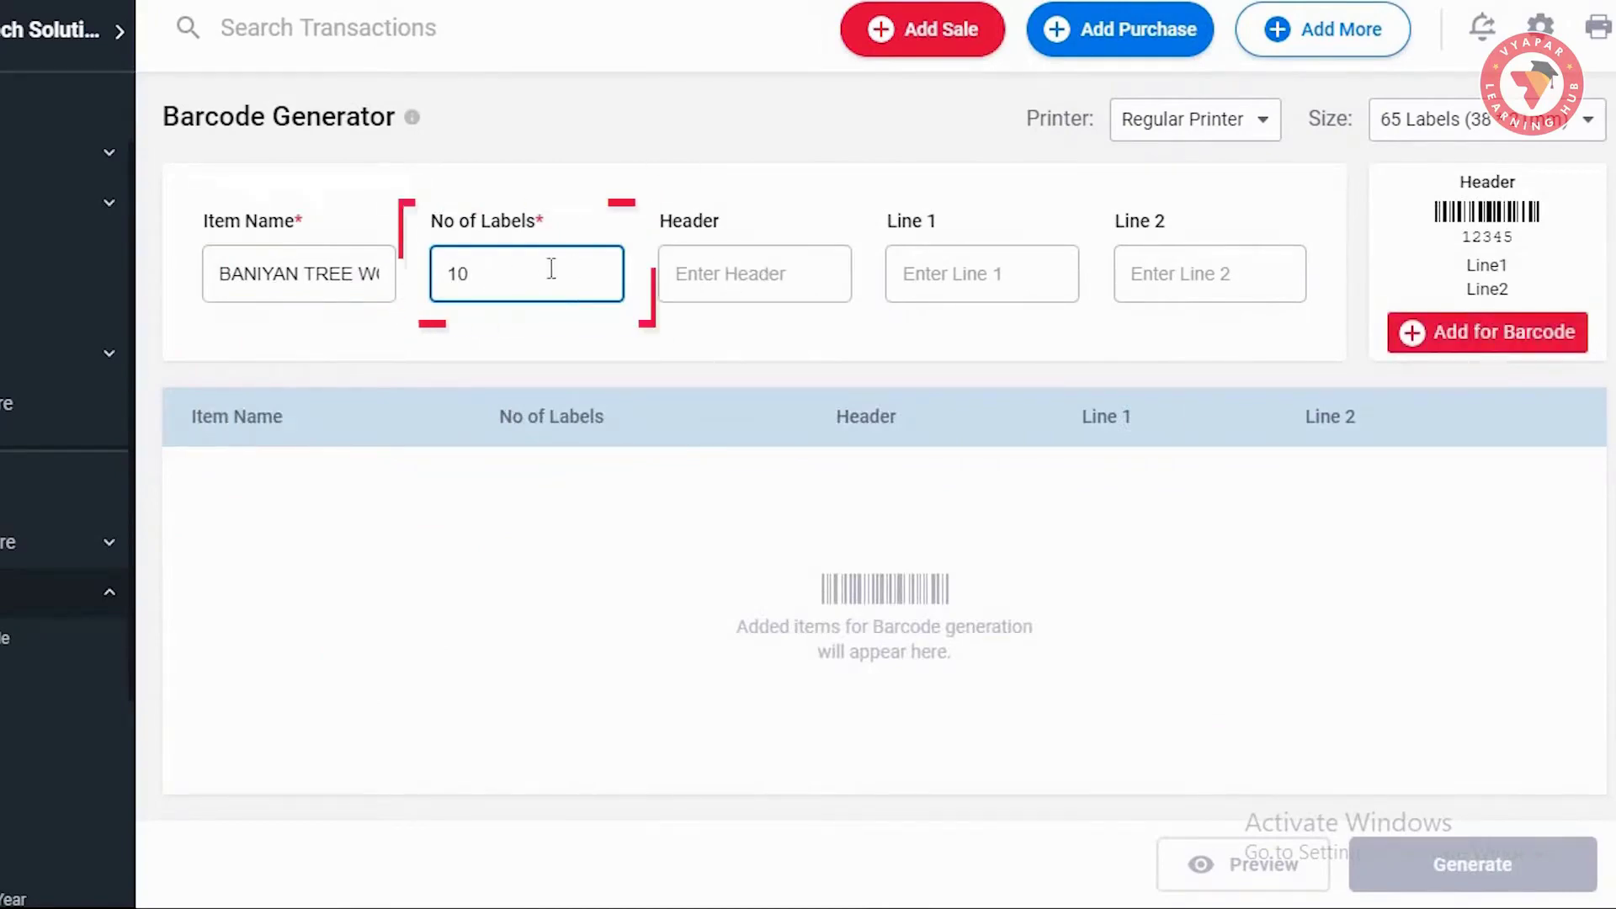
Step: Set Header to Company Name, Line 1 to Item Name, Line 2 to Sale Price, then add BANIYAN TREE WOOD
left_click(771, 276)
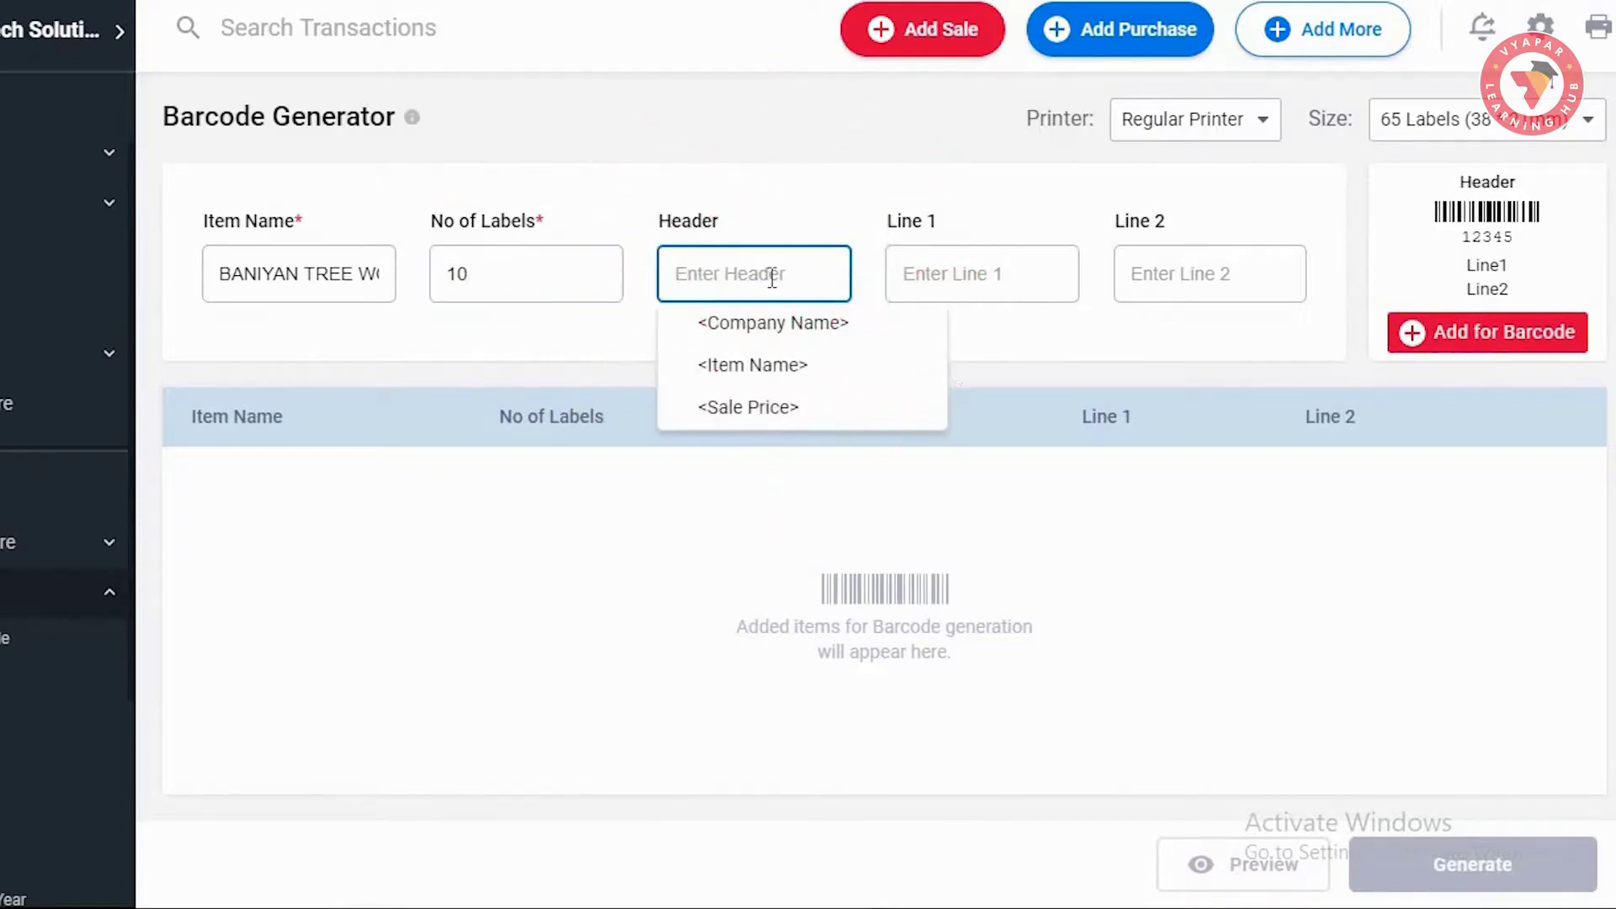
left_click(823, 341)
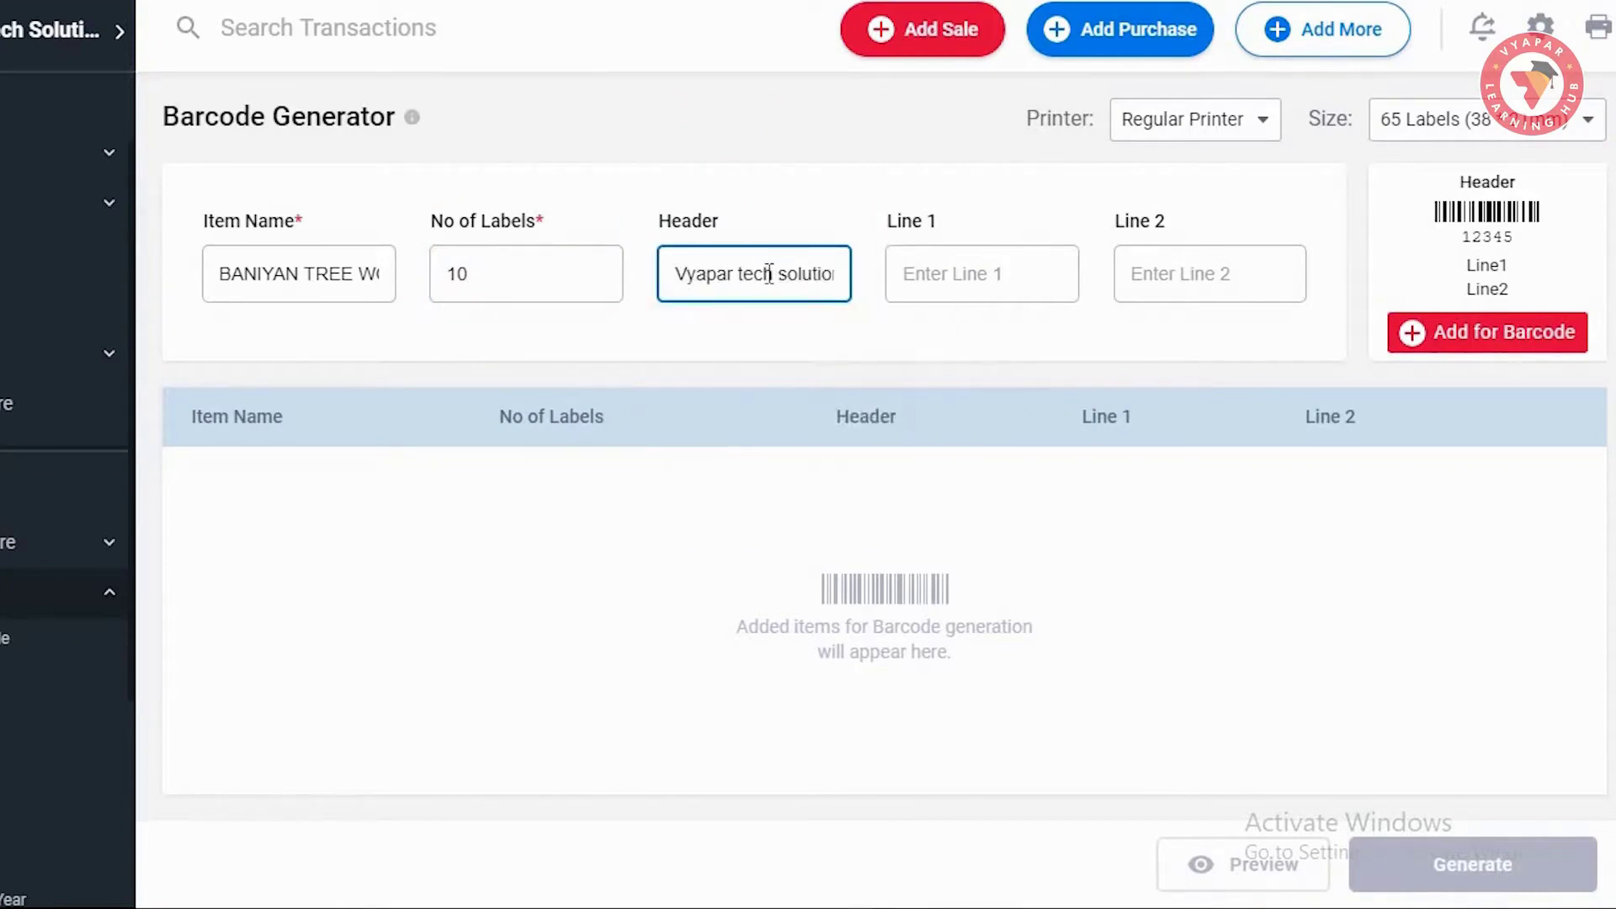
left_click(946, 280)
left_click(1196, 259)
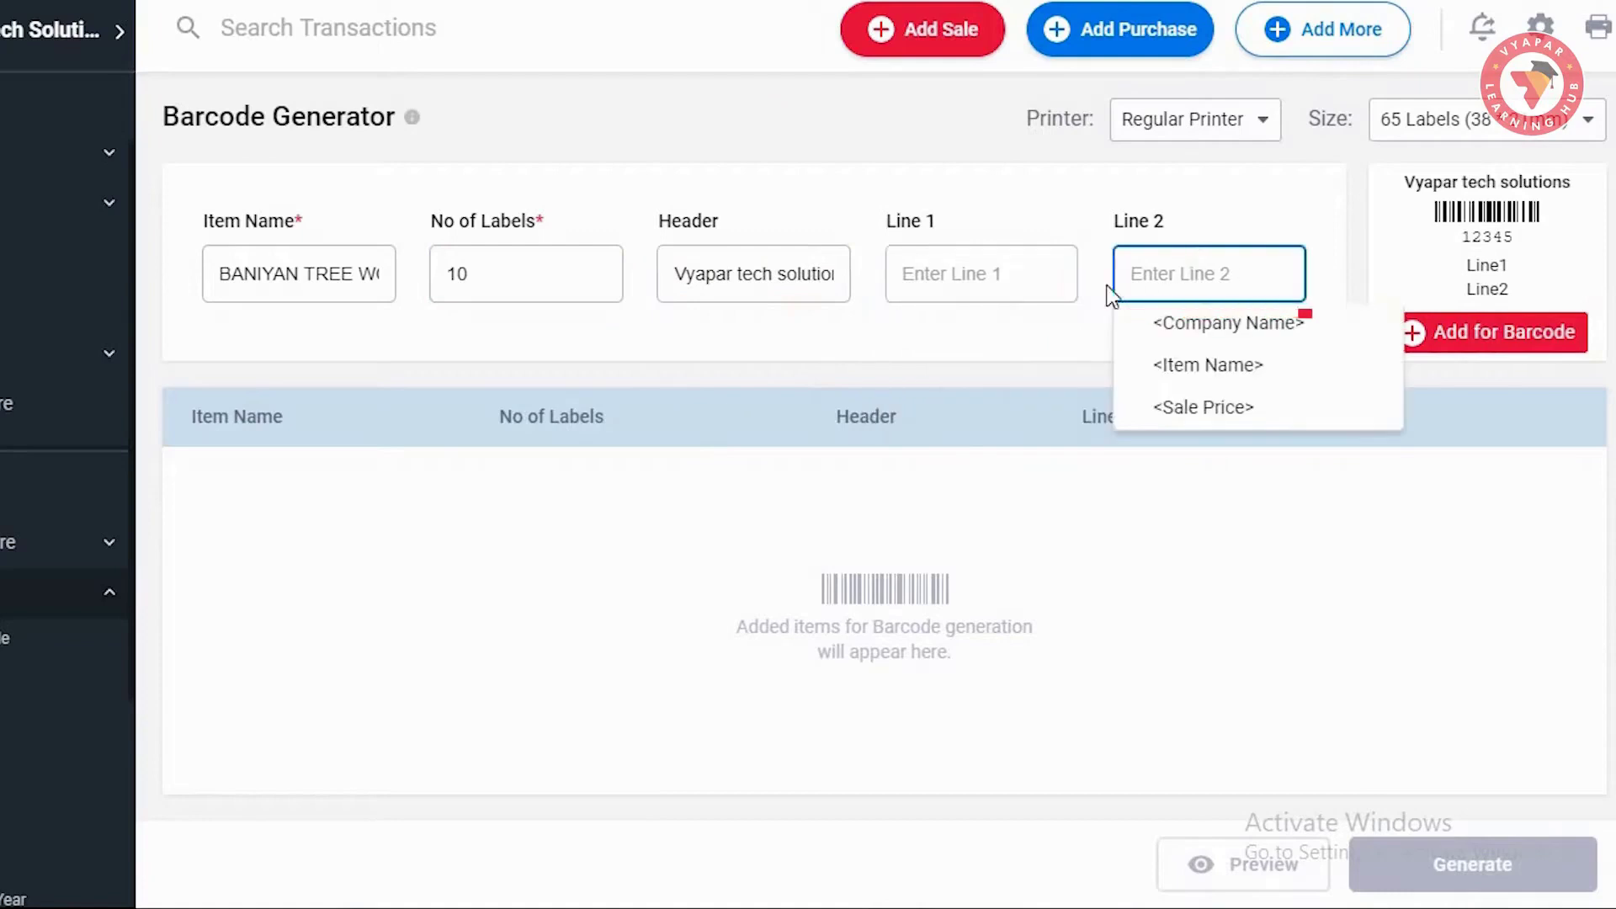
left_click(1001, 278)
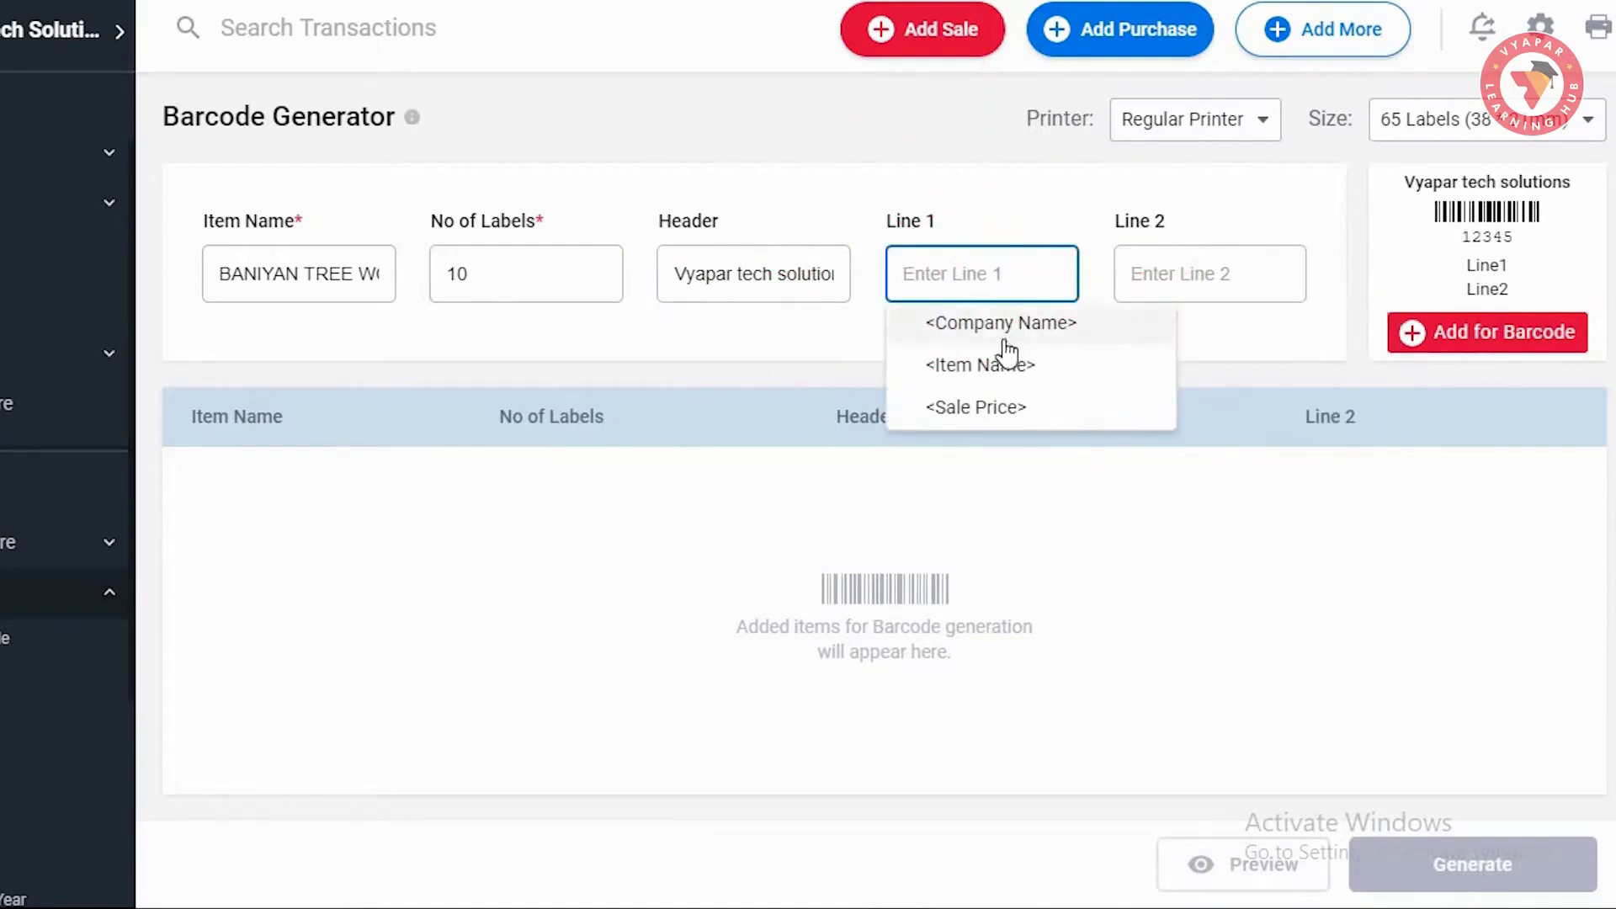
left_click(1052, 374)
left_click(1238, 261)
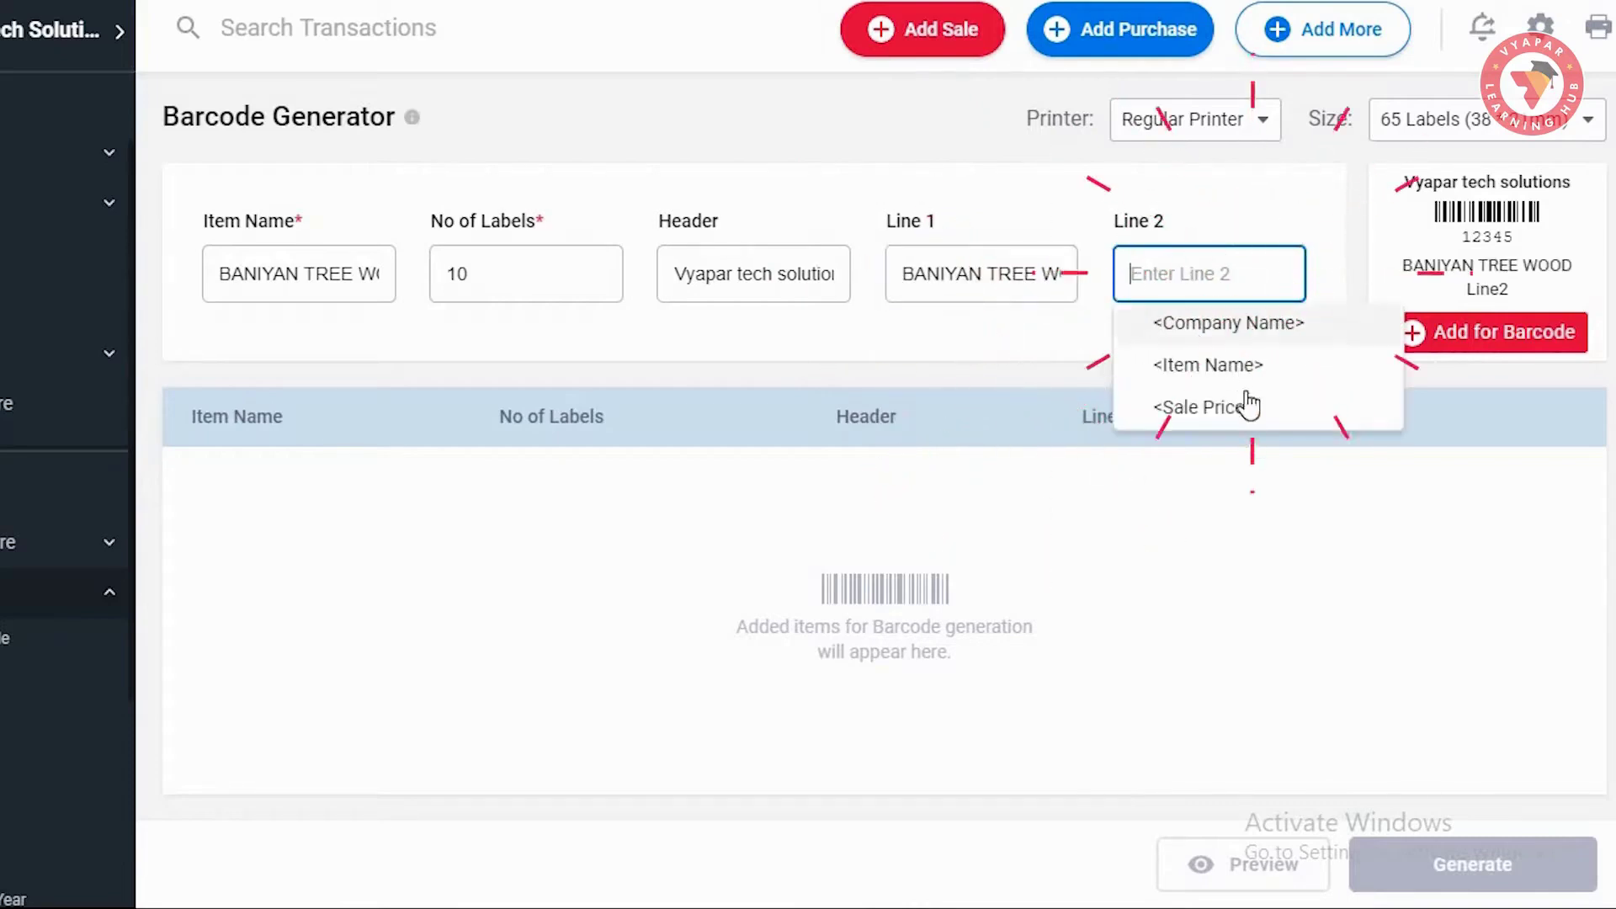
left_click(1249, 404)
key("Tab")
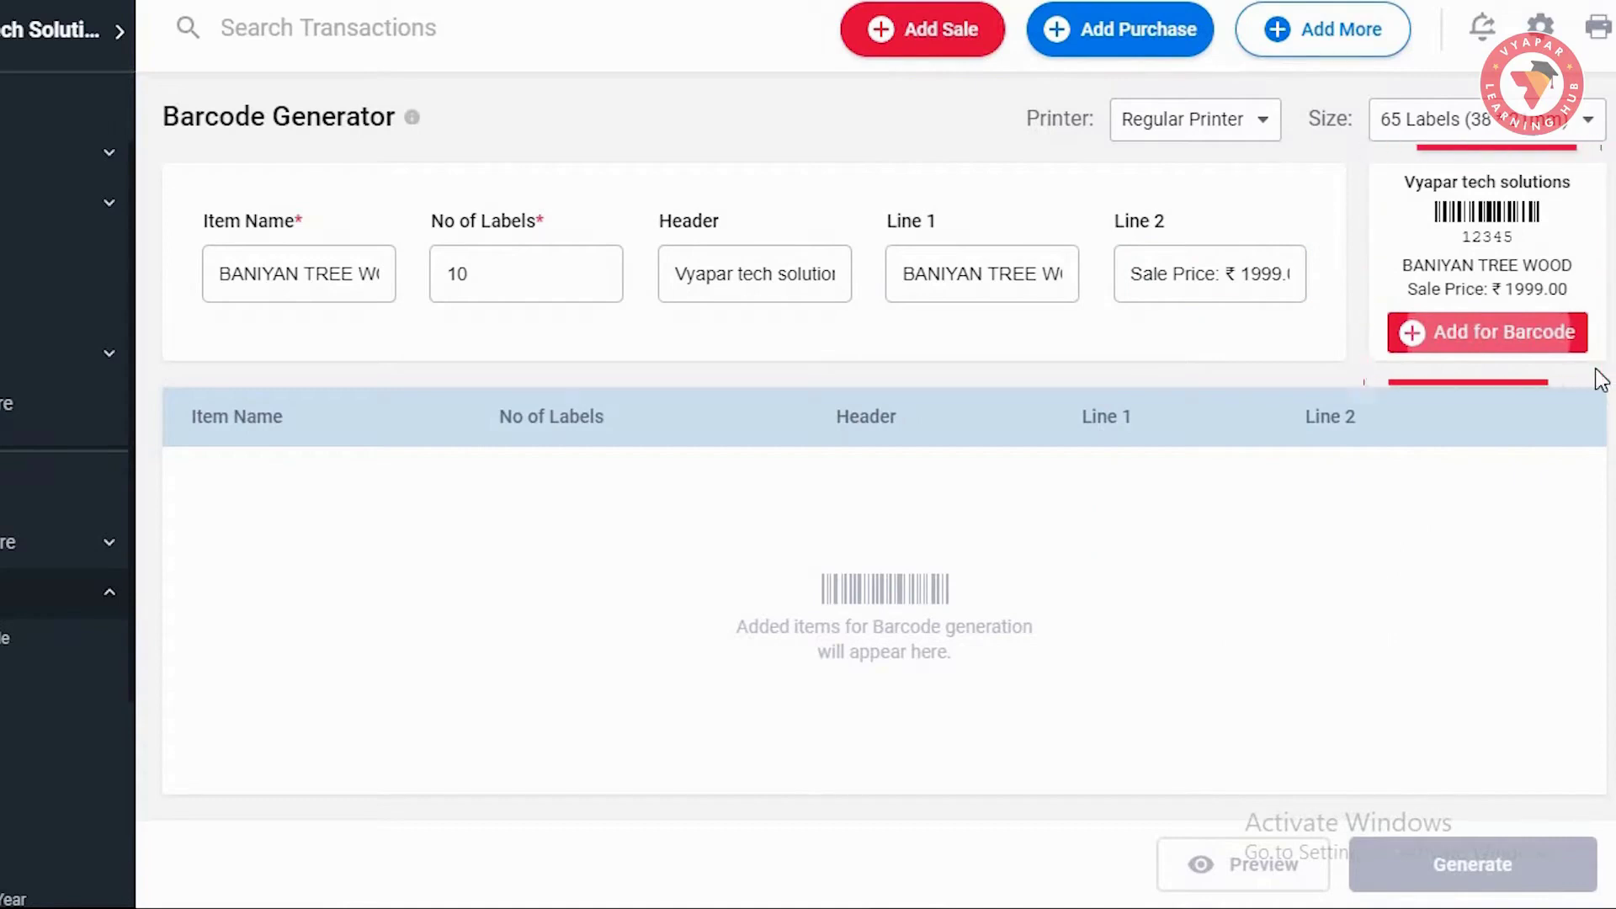
left_click(1500, 334)
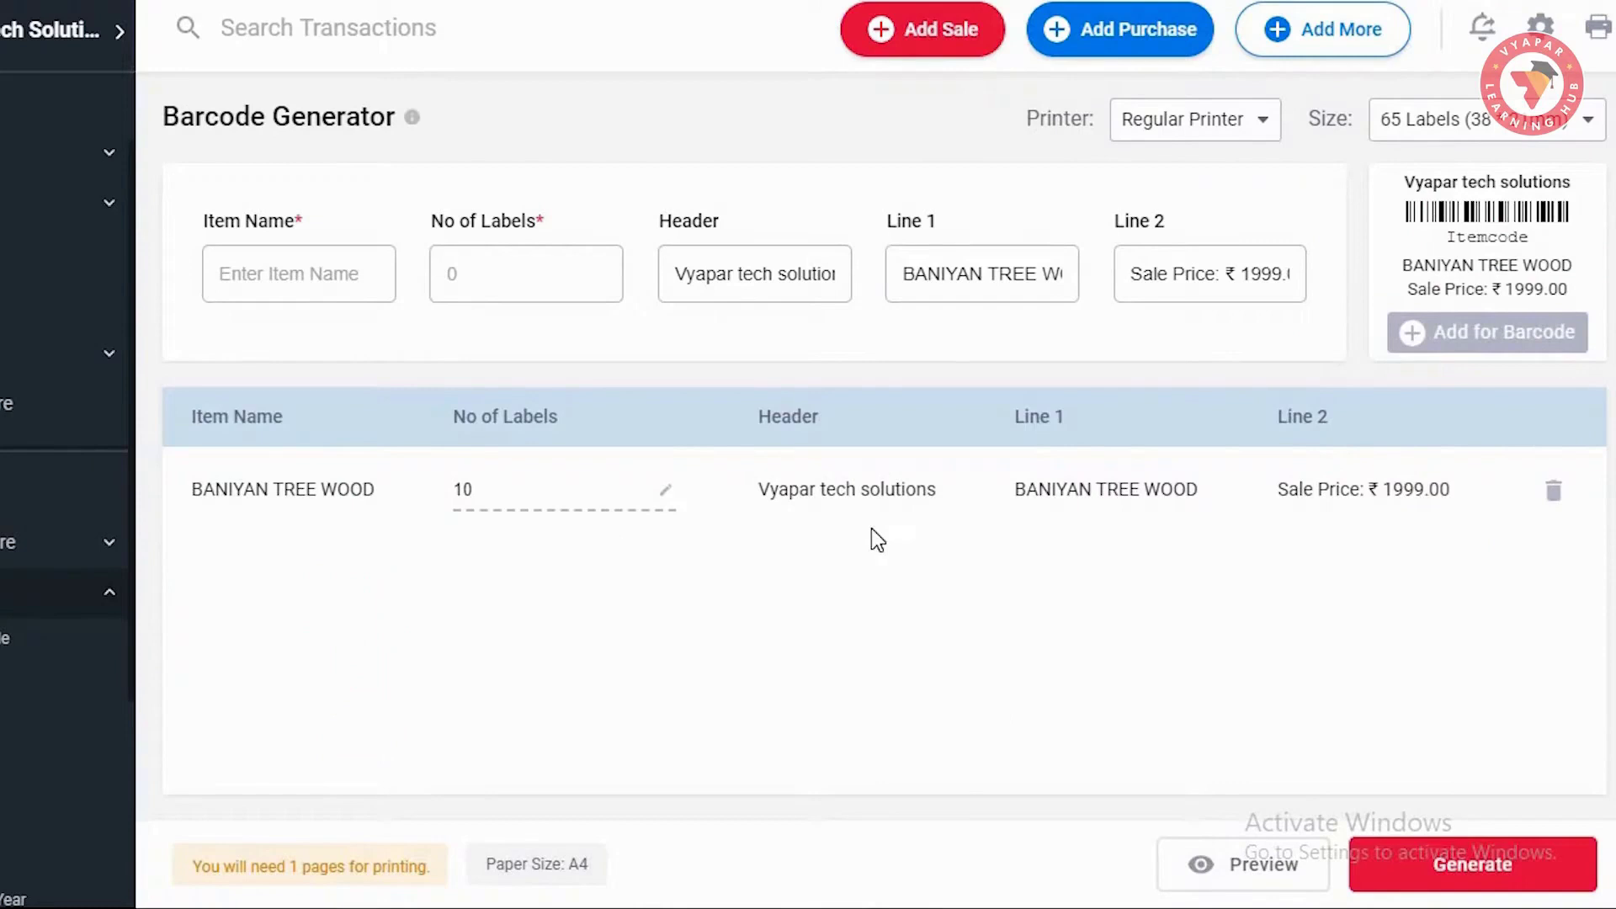
Step: Search 'mobile', choose Mobile phone with 70 labels, and add it to the barcode list
left_click(371, 291)
type("mobile")
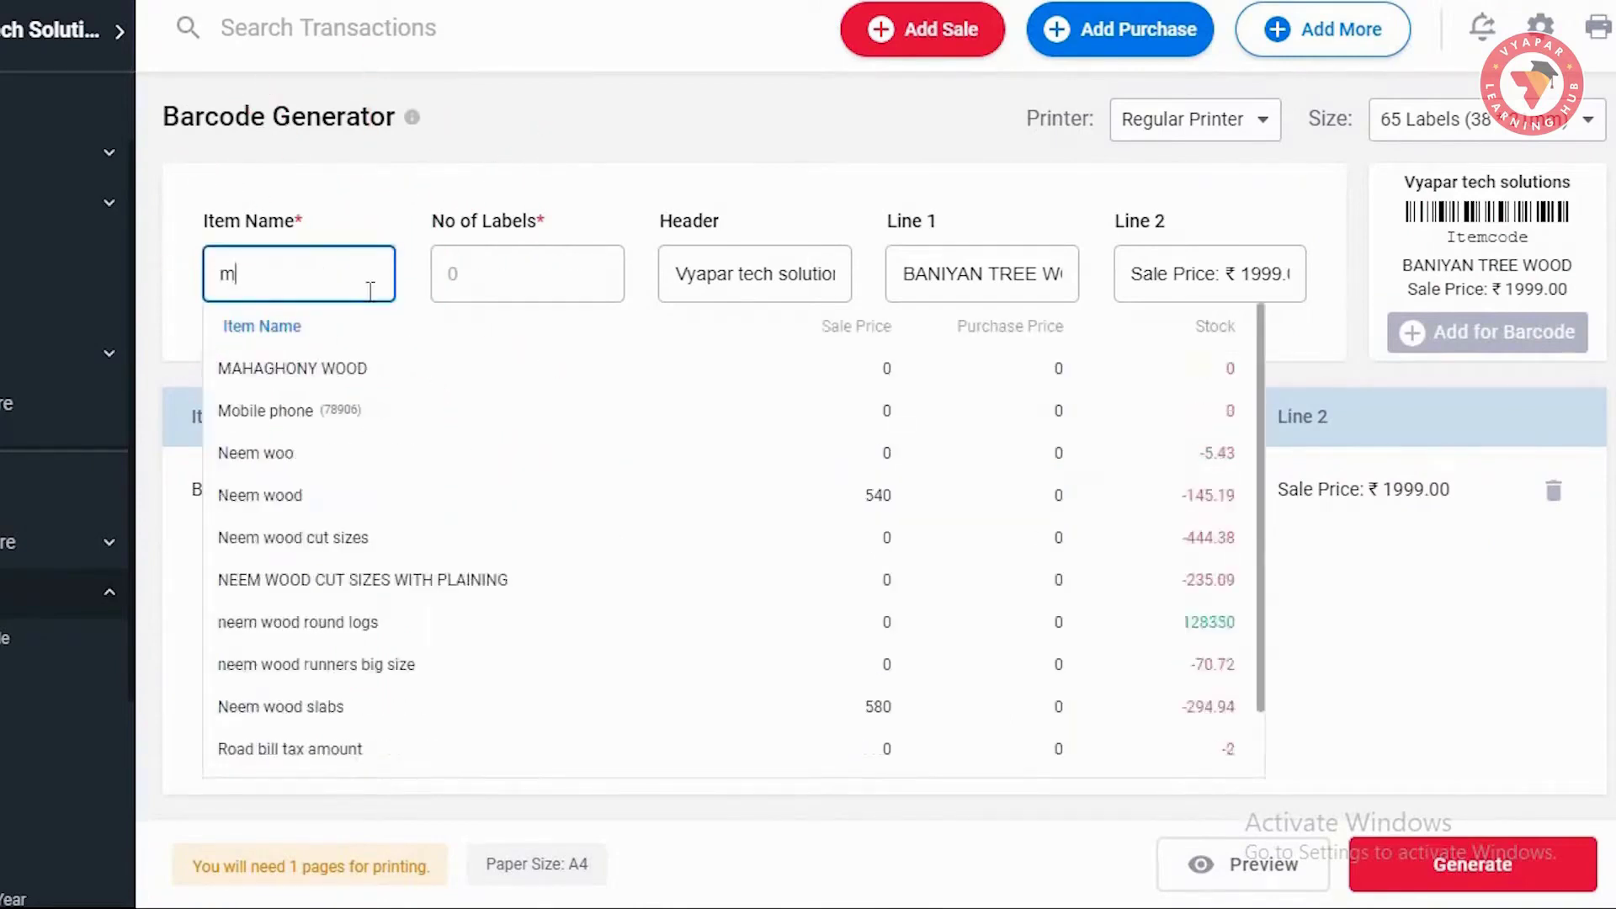
left_click(305, 370)
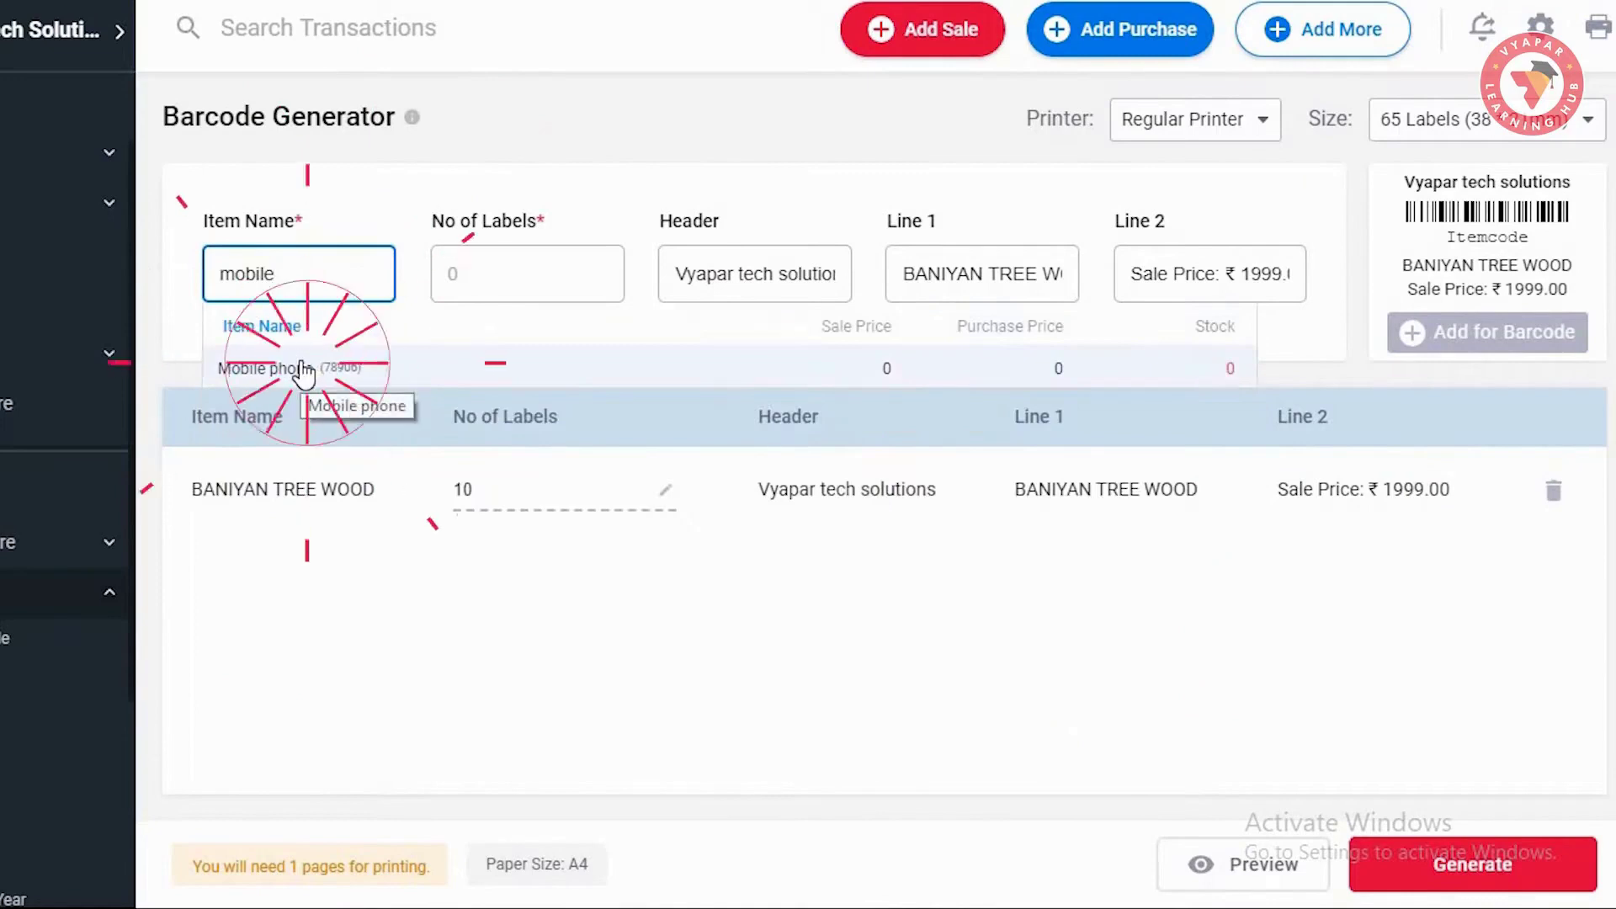
left_click(517, 277)
type("70")
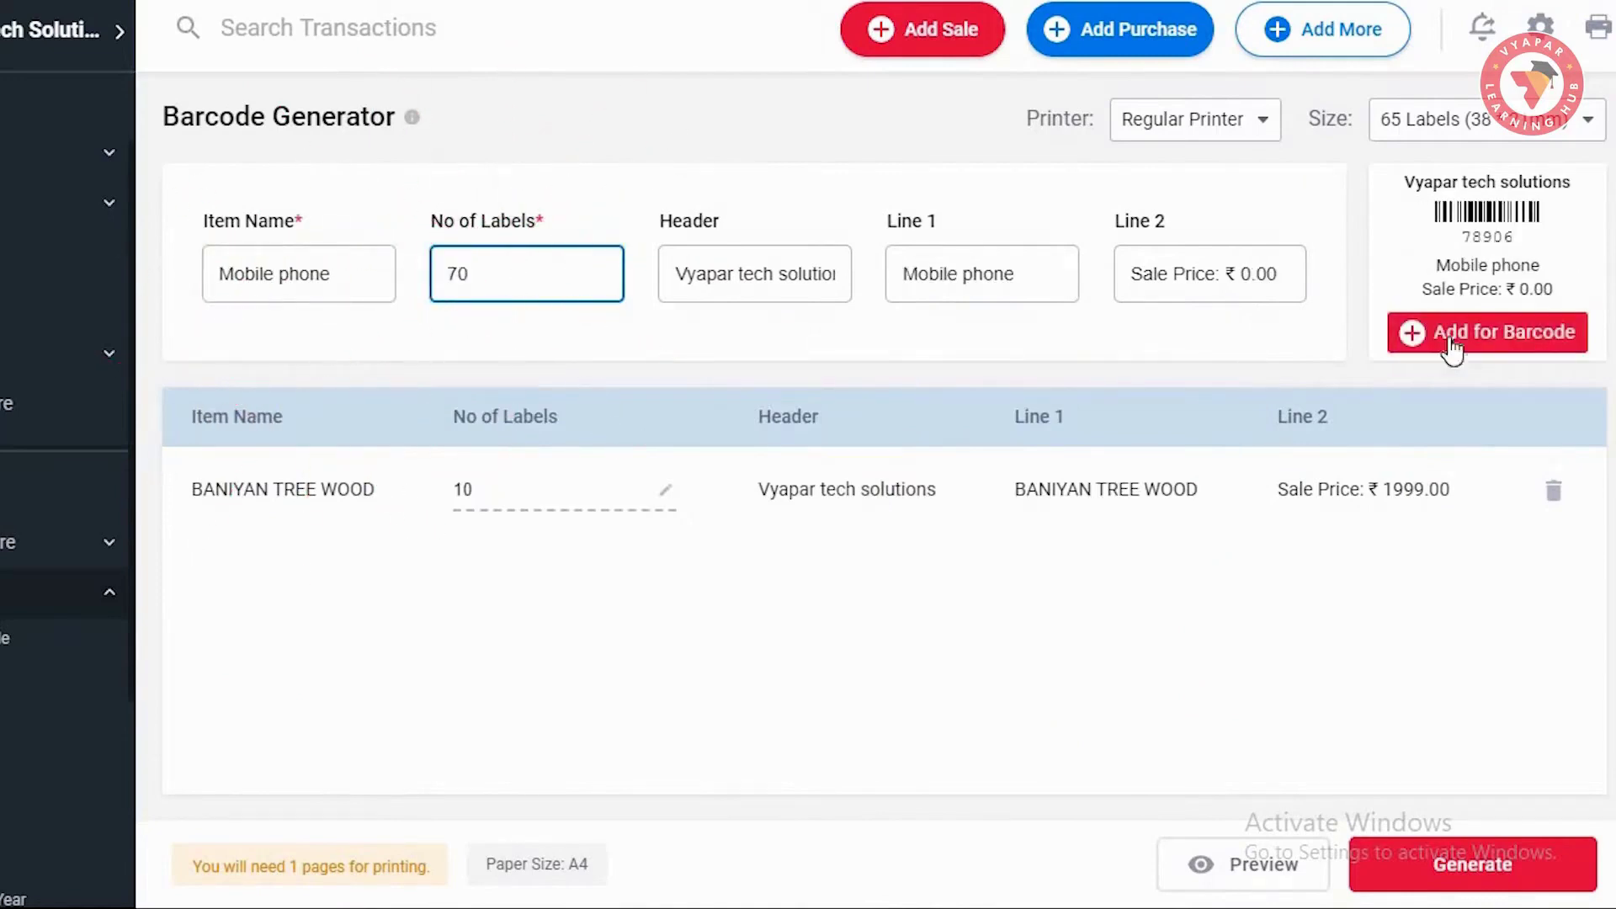
left_click(1453, 338)
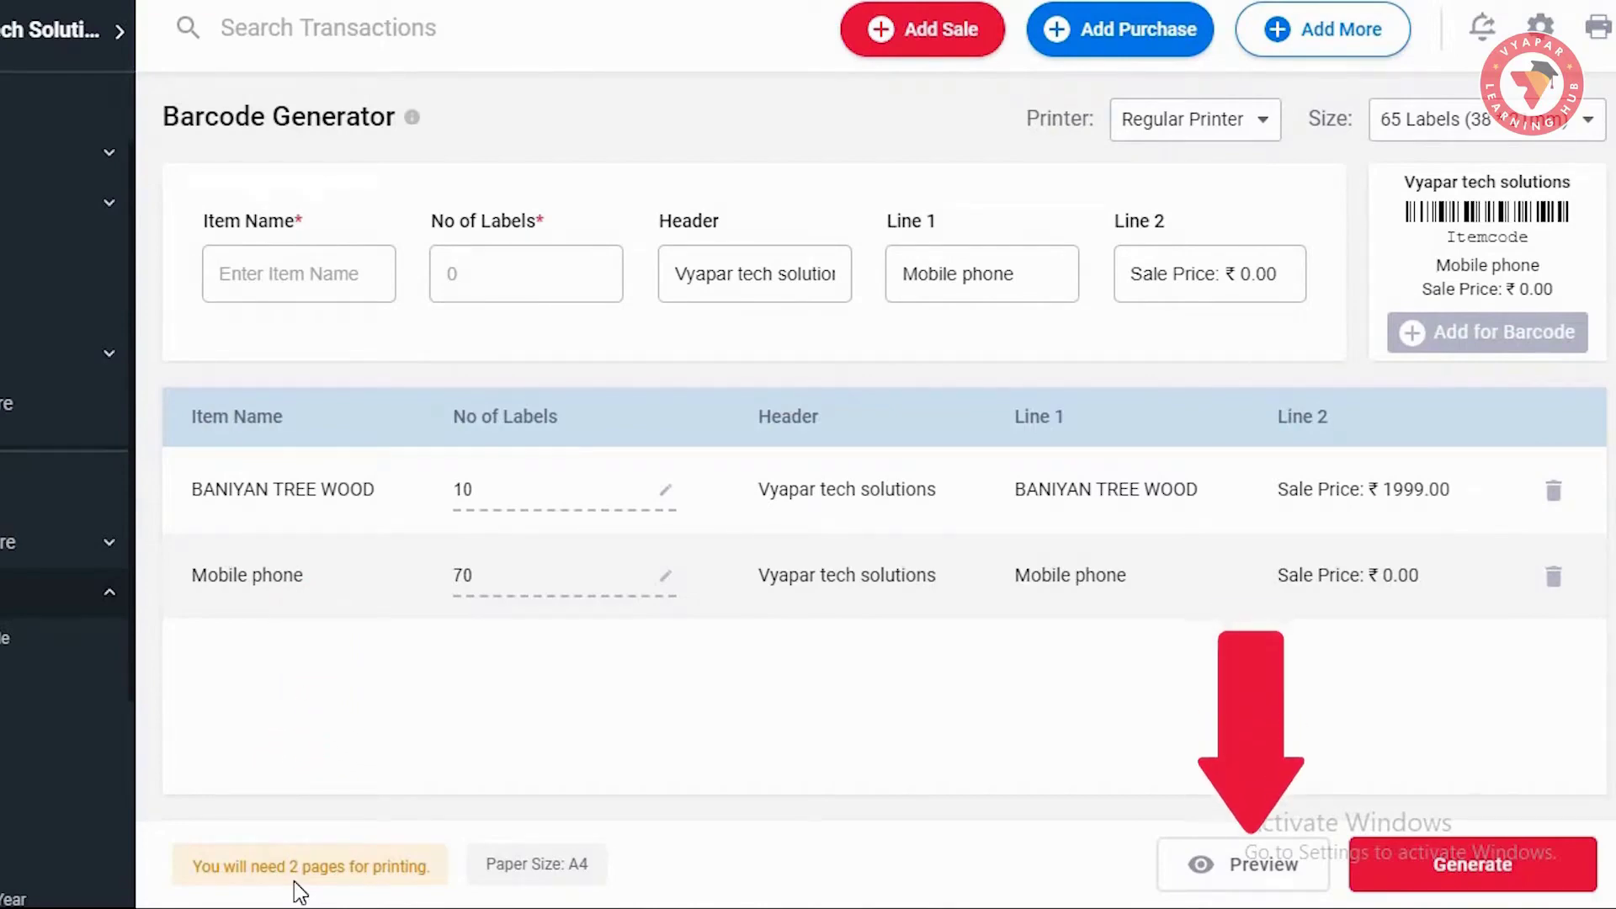
Step: Preview the label sheet and scroll through the BANIYAN TREE WOOD and Mobile phone labels
left_click(1241, 875)
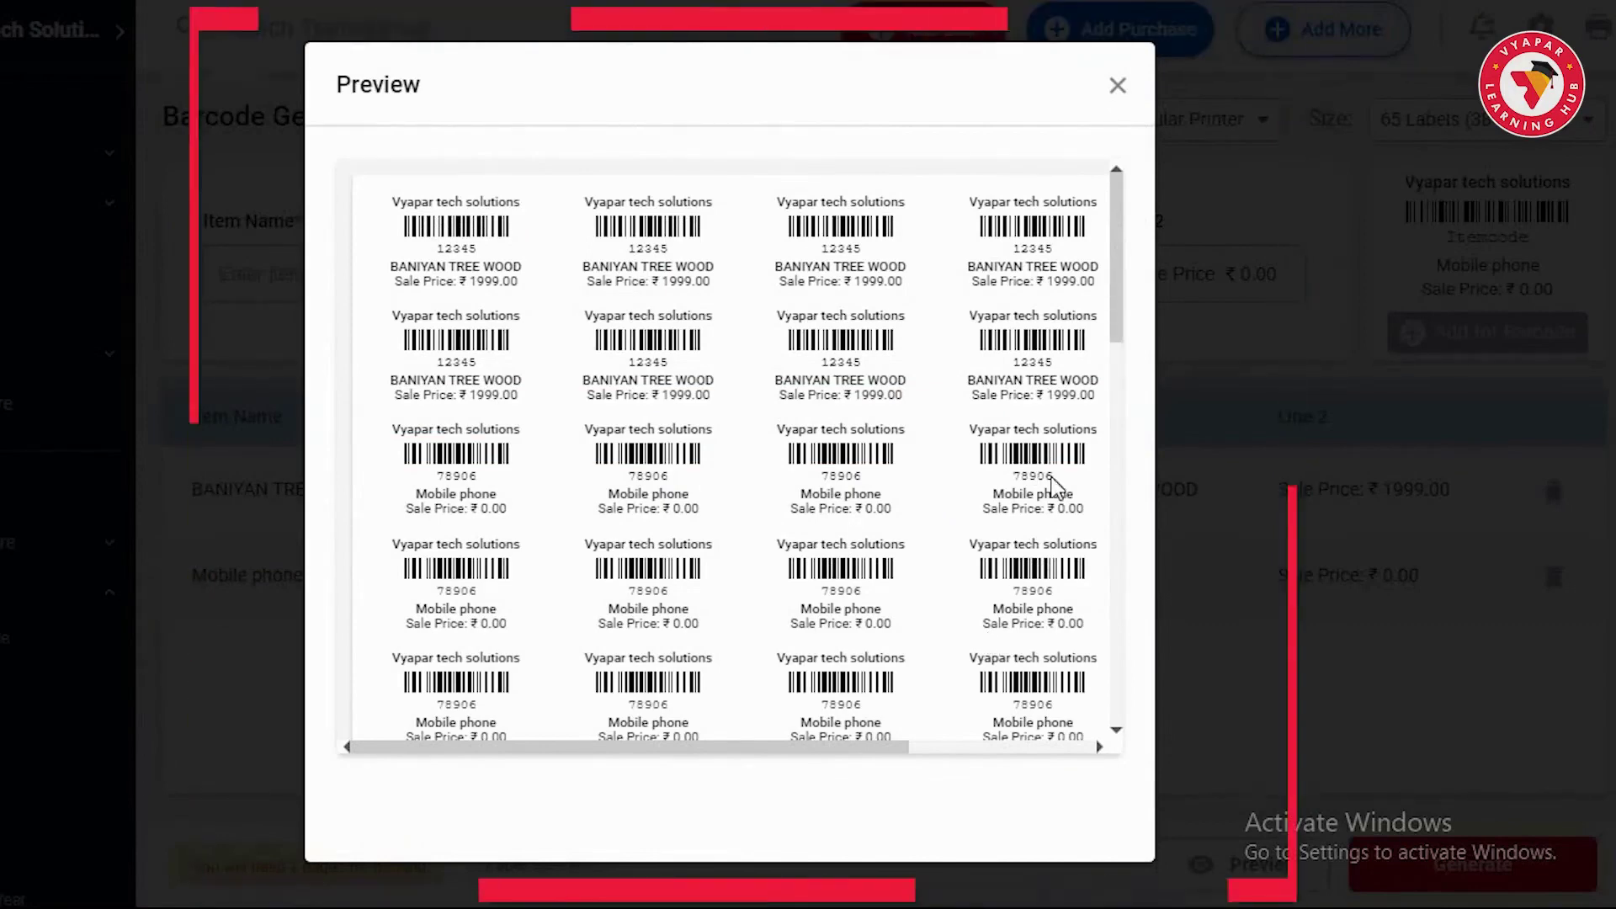
scroll(1118, 739, "down", 4)
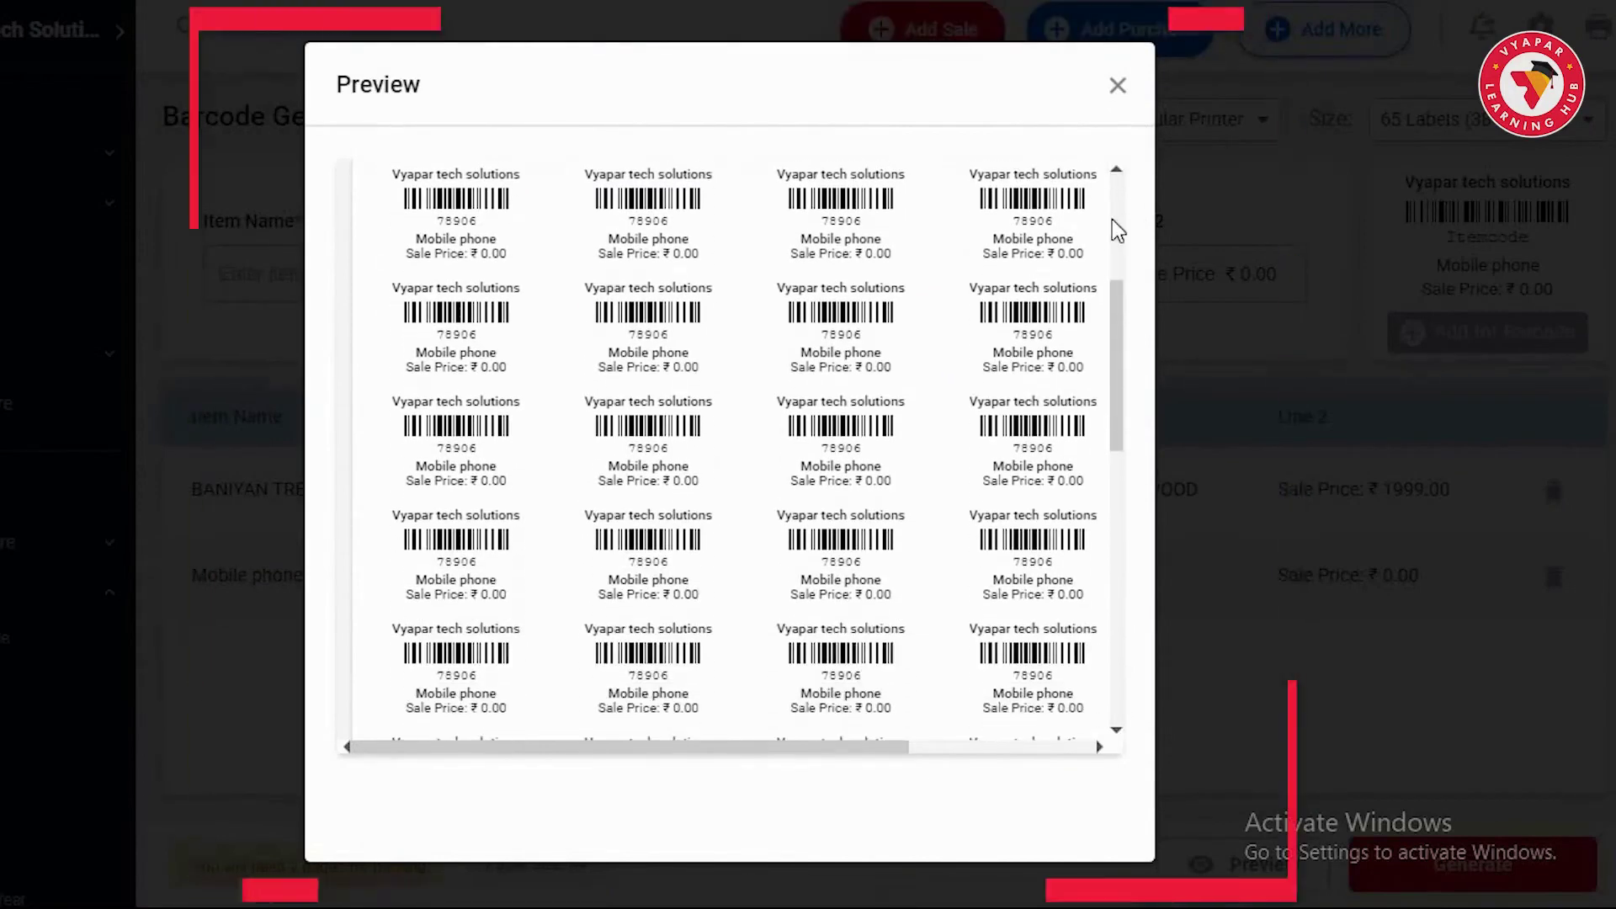
Step: Close the preview and change the label size to 24 Labels (64 * 34mm)
left_click(1117, 86)
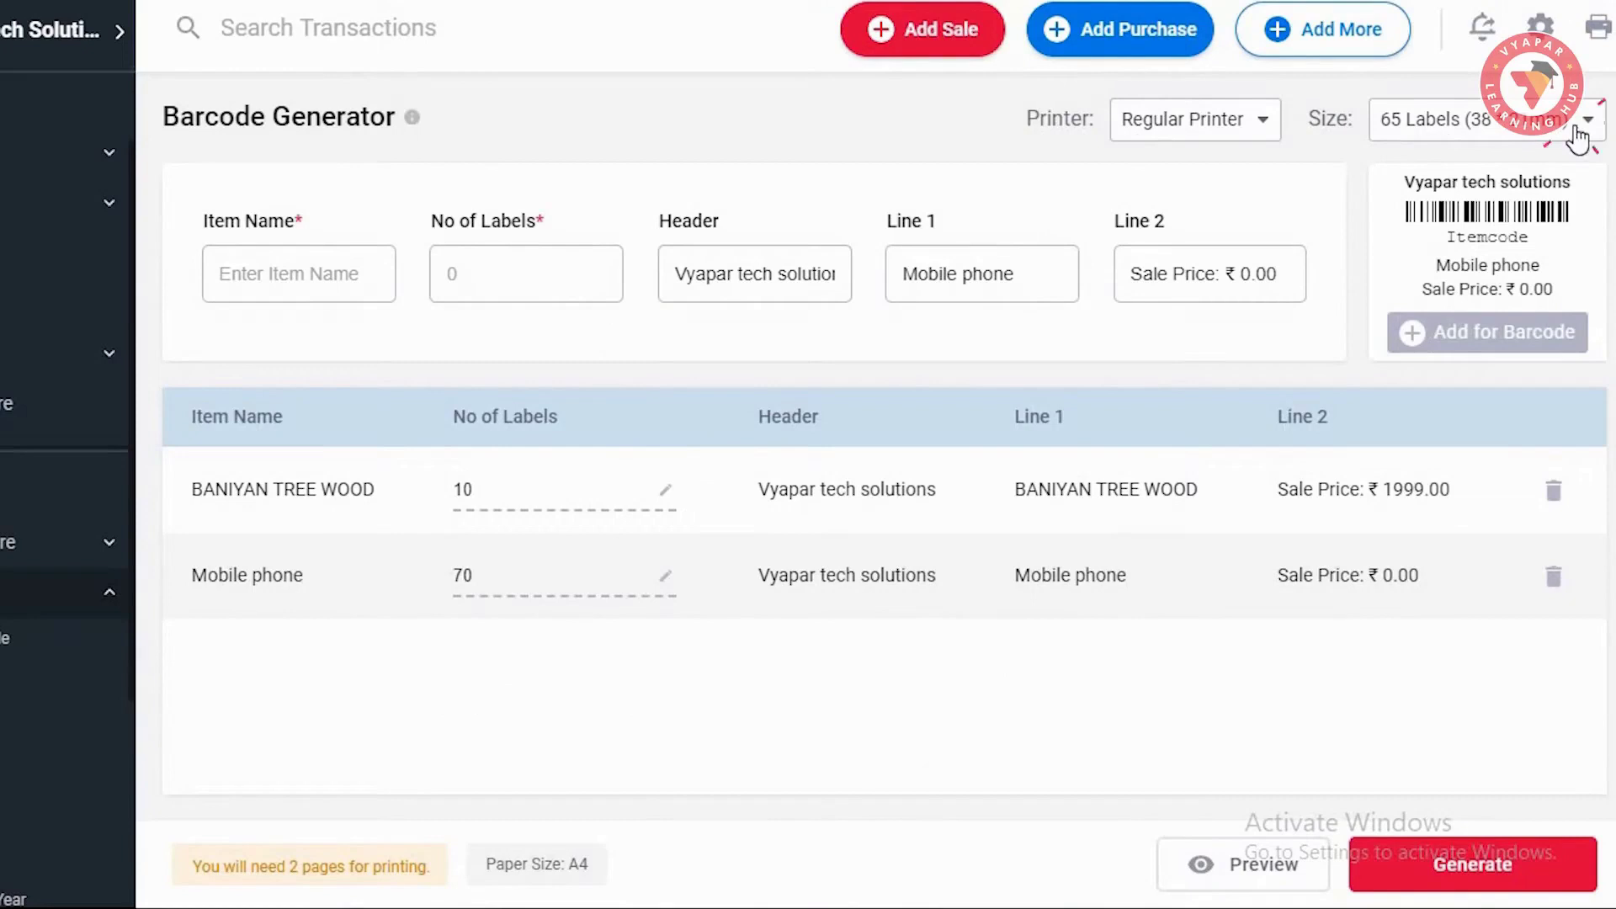
left_click(1578, 138)
left_click(1468, 271)
Step: Preview the labels at the new size, scroll through them, and close the preview
left_click(1265, 869)
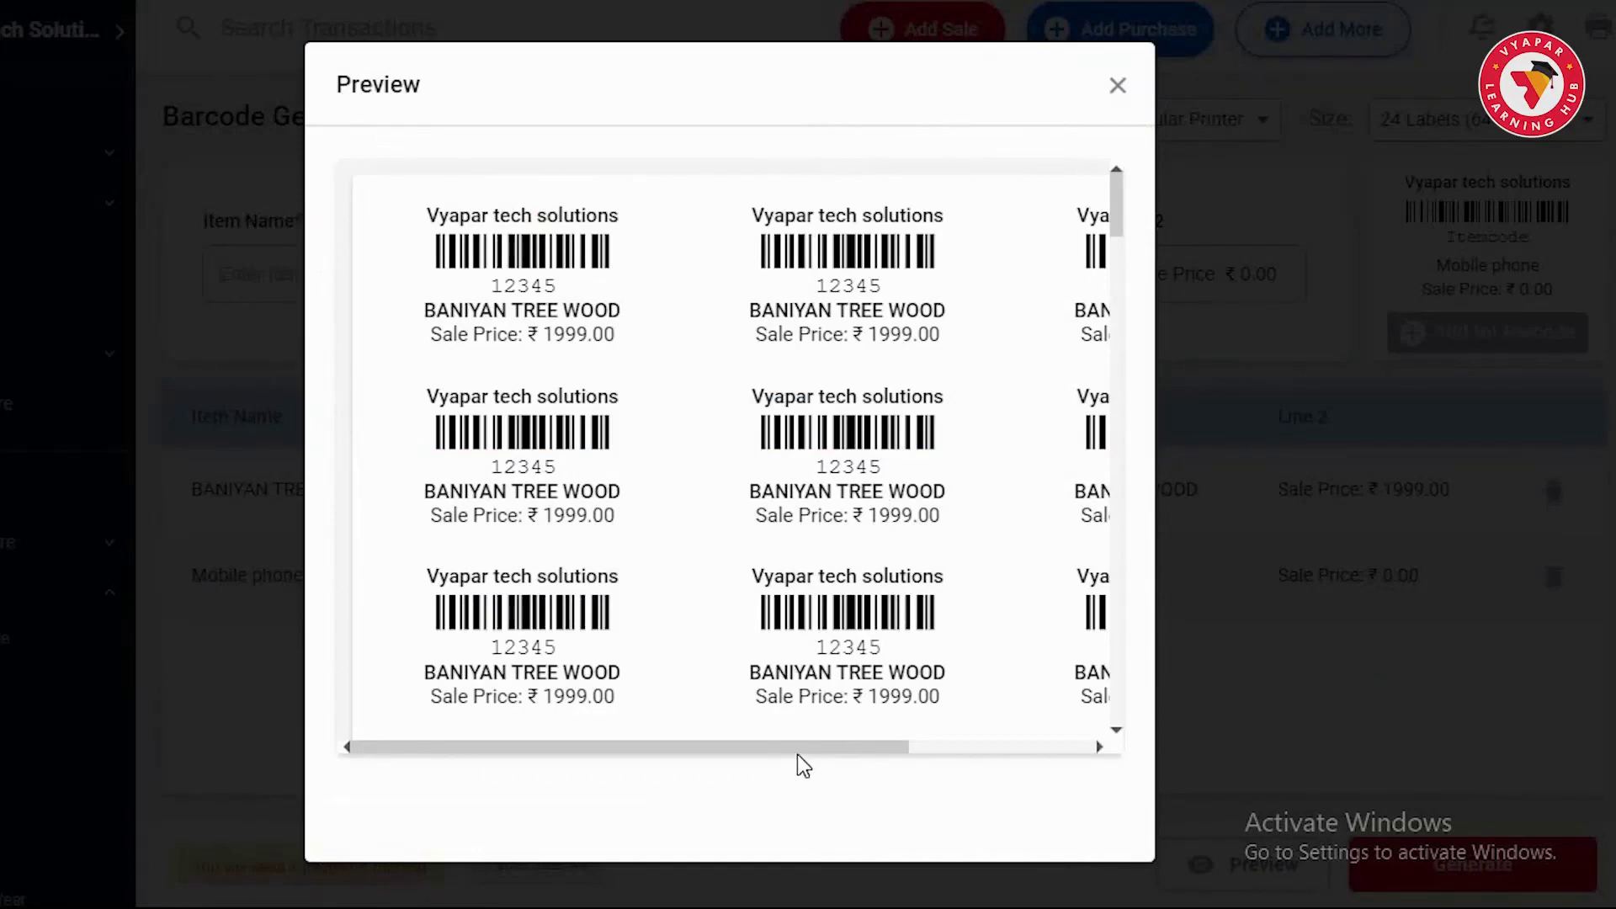
left_click_drag(881, 750, 1055, 780)
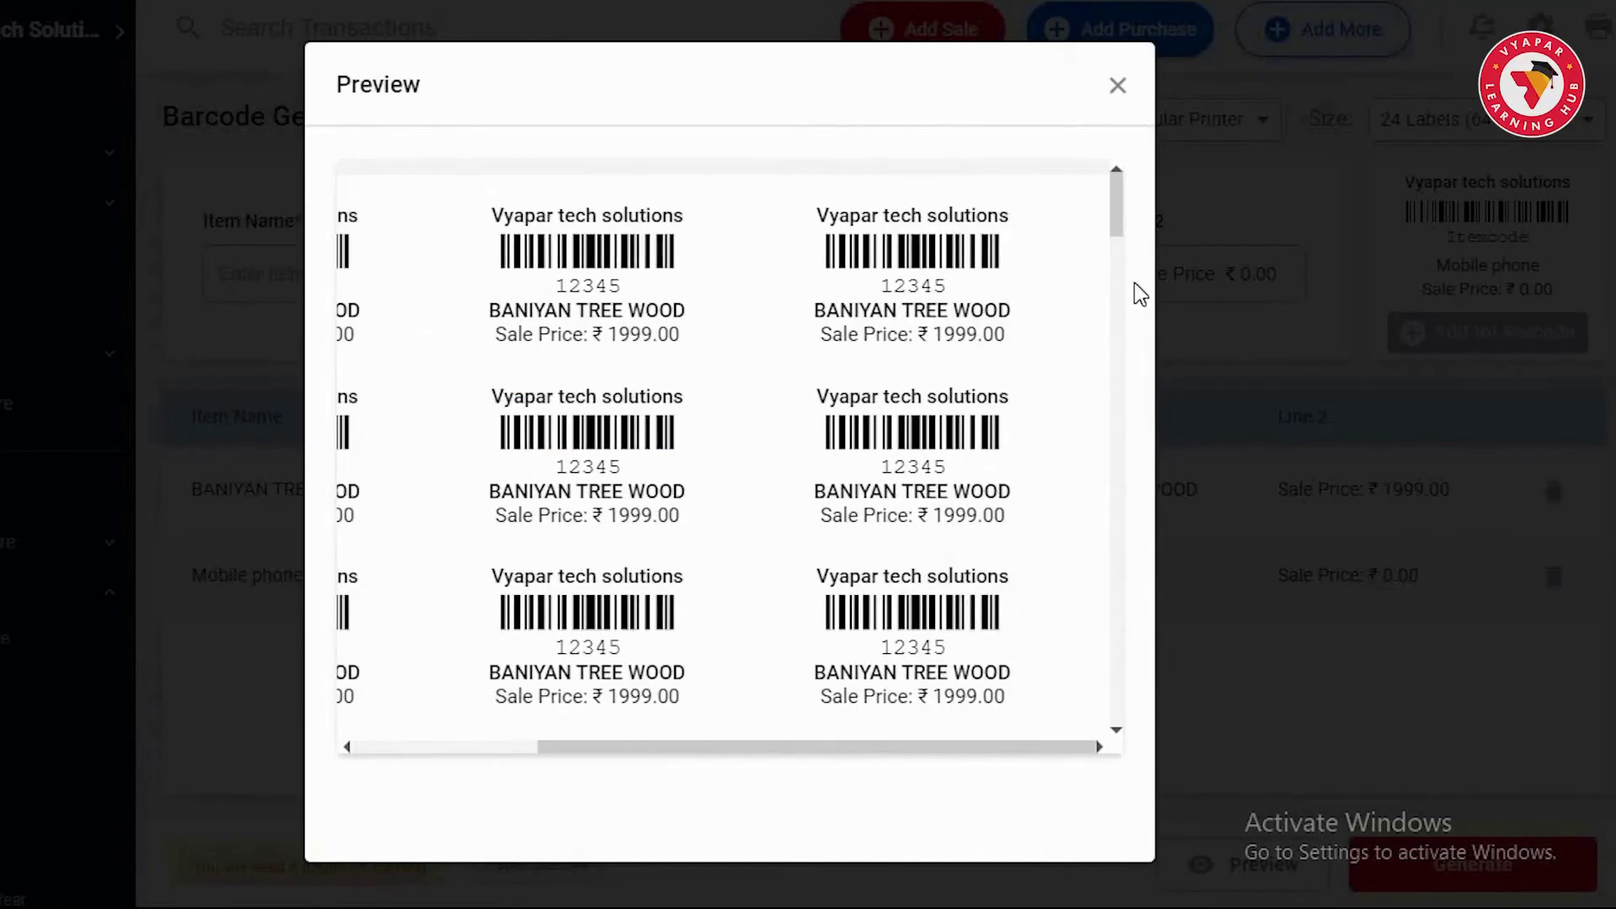
left_click_drag(1119, 235, 1115, 711)
left_click(1117, 86)
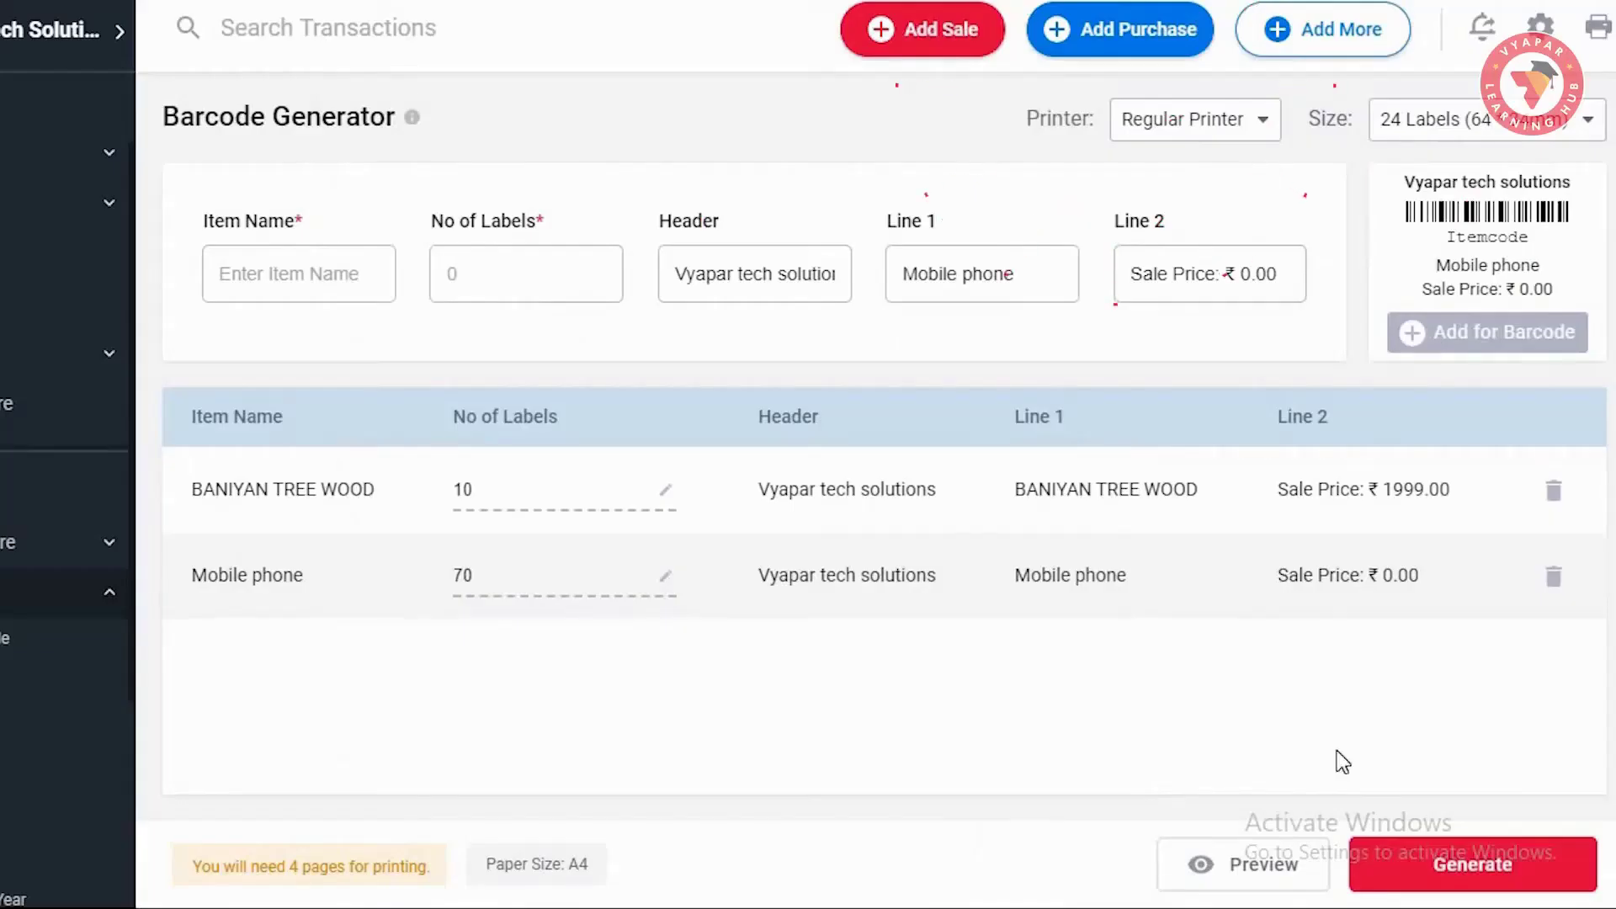
Step: Generate the 24-label barcode sheet, then Save and Close it as a PDF in Documents
left_click(1558, 884)
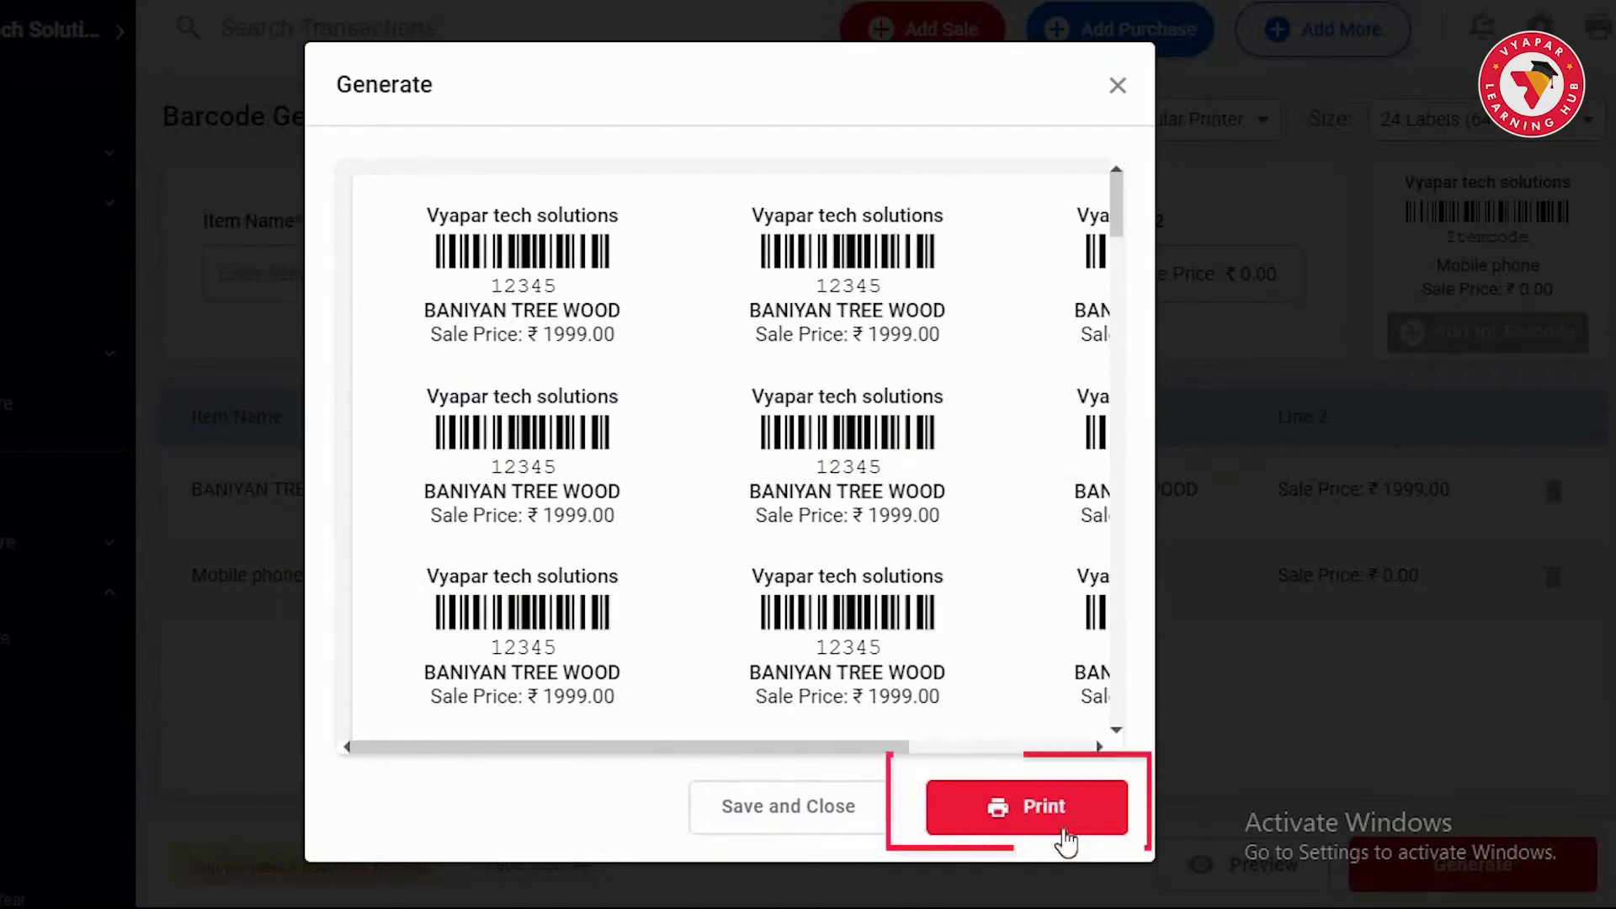
left_click(835, 825)
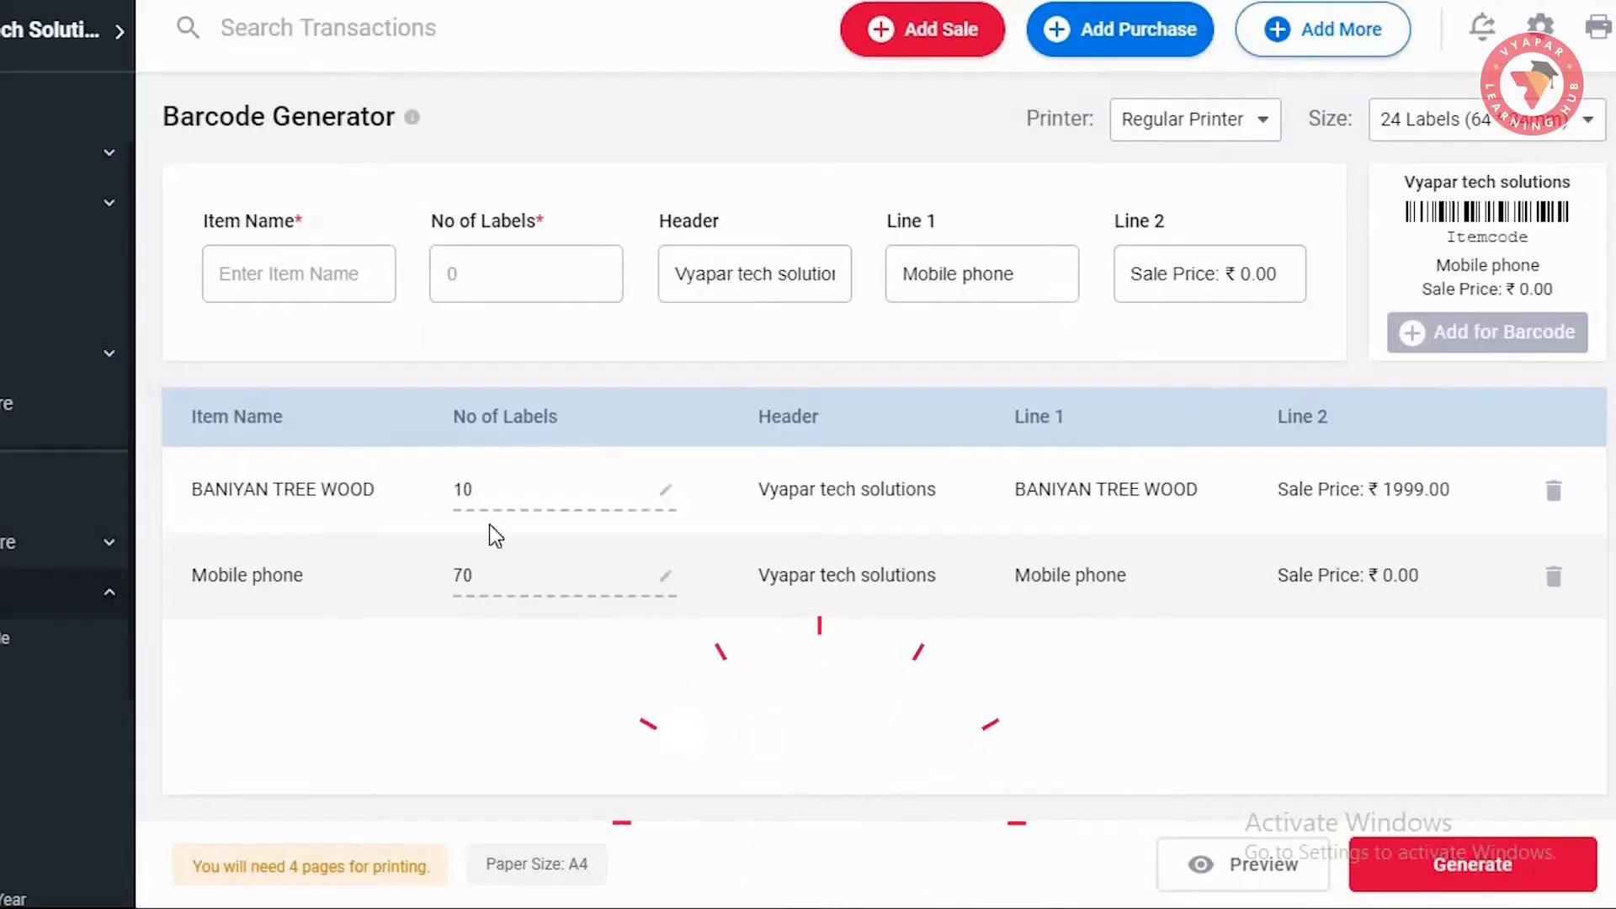
left_click(486, 578)
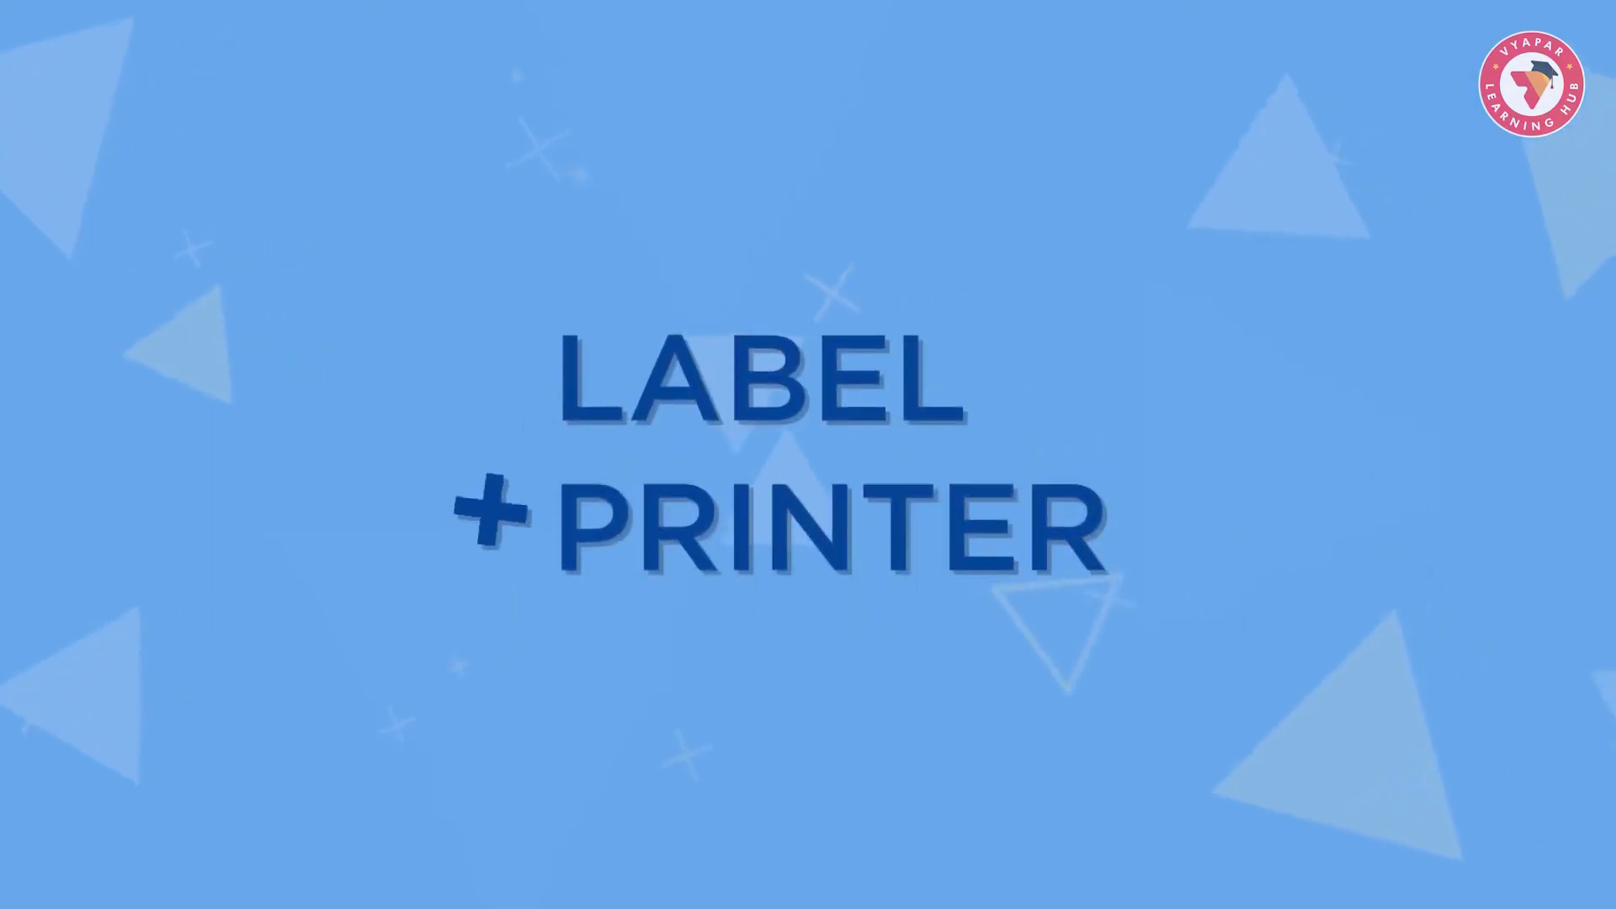
Step: Go Home discarding the barcode list, reopen Generate Barcode, and list the printer types
left_click(77, 132)
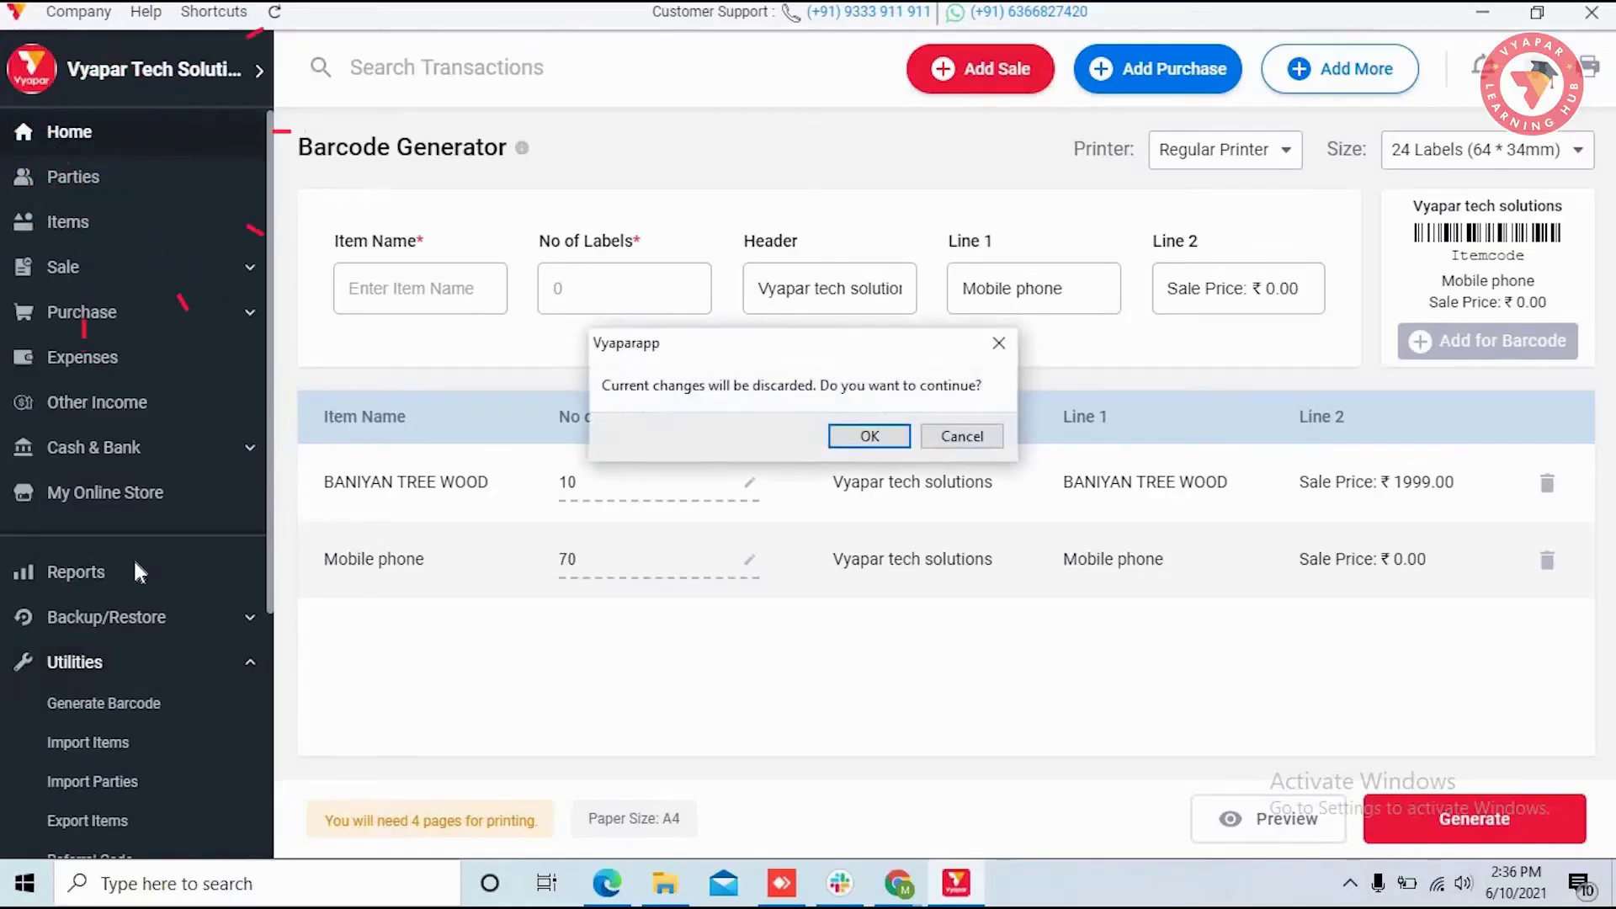
left_click(867, 435)
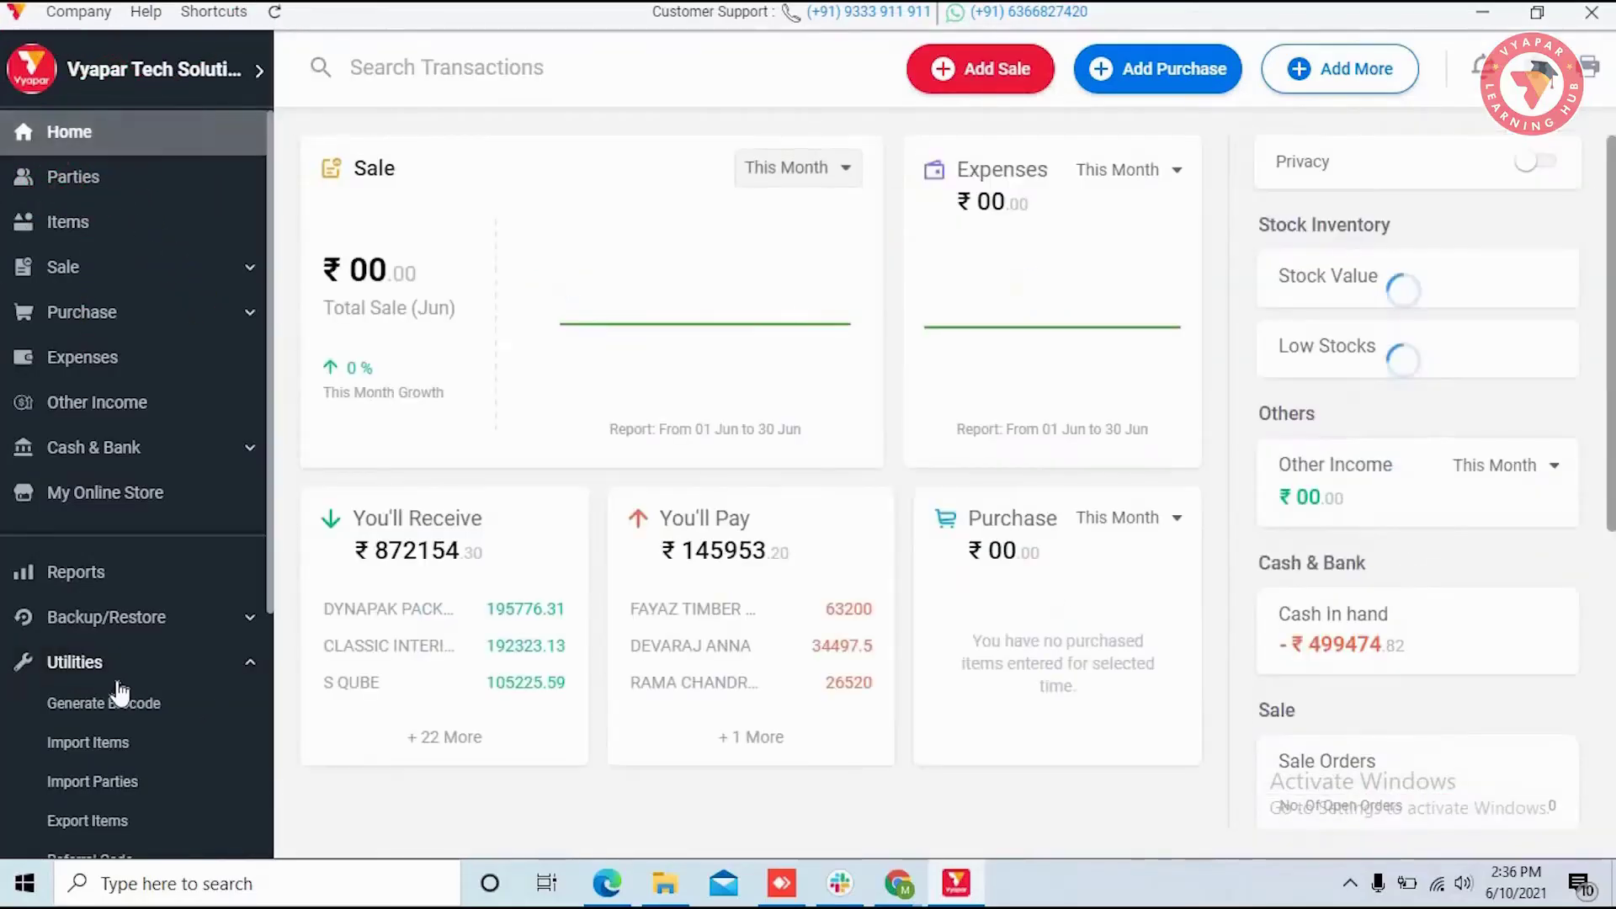
left_click(126, 711)
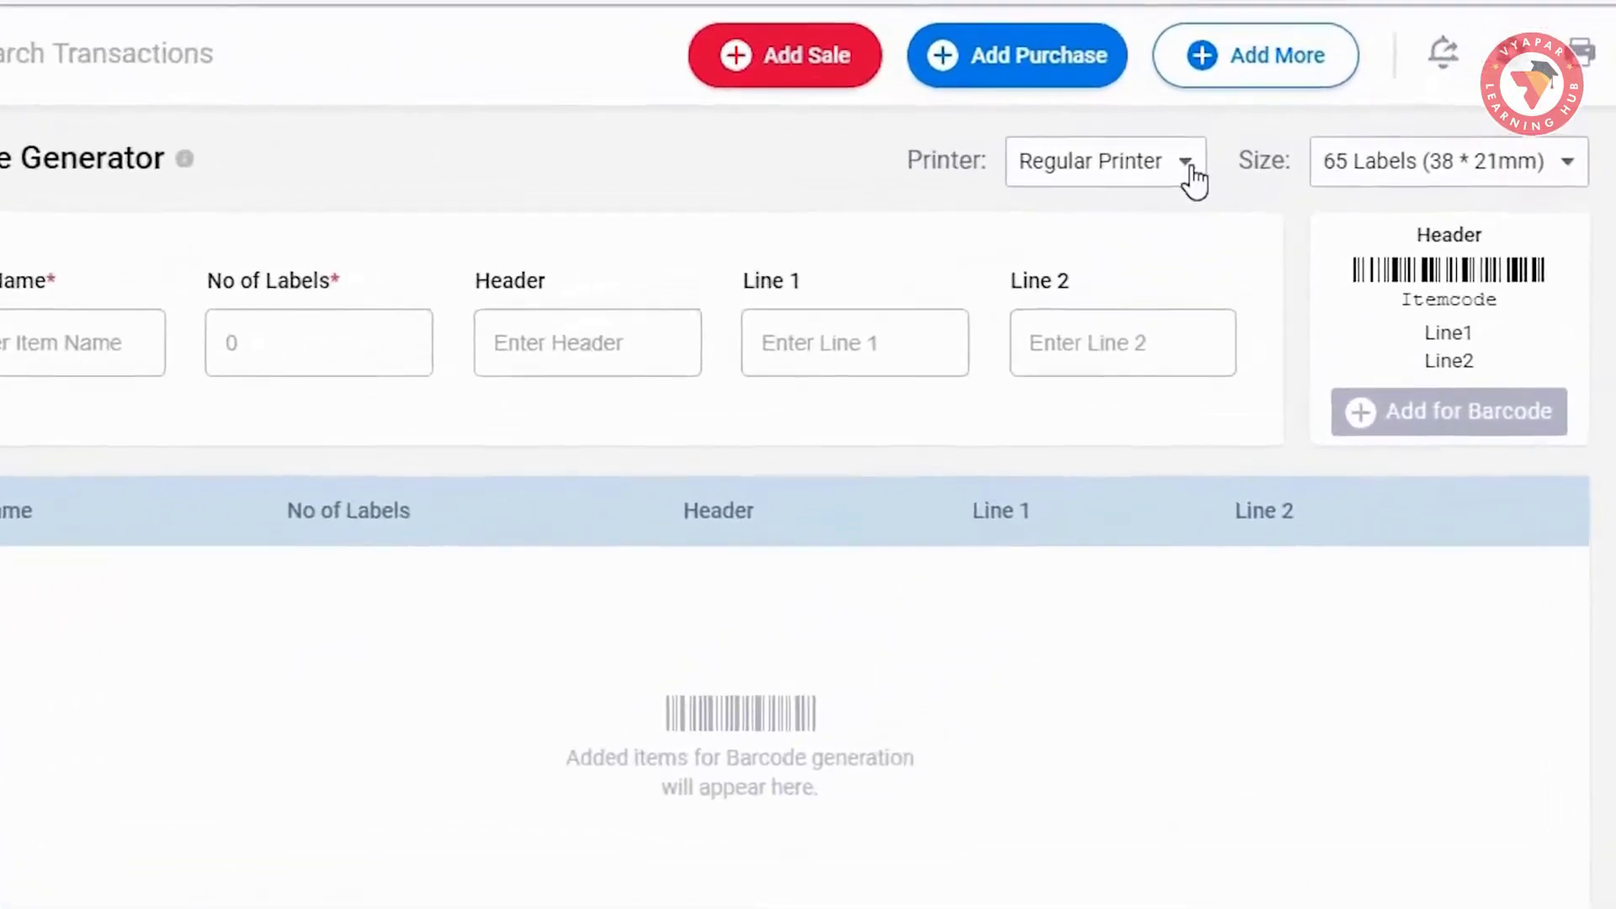
left_click(1187, 164)
Step: Choose Label Printer and check that the size stays at 2 Labels (50 * 25mm)
left_click(1132, 275)
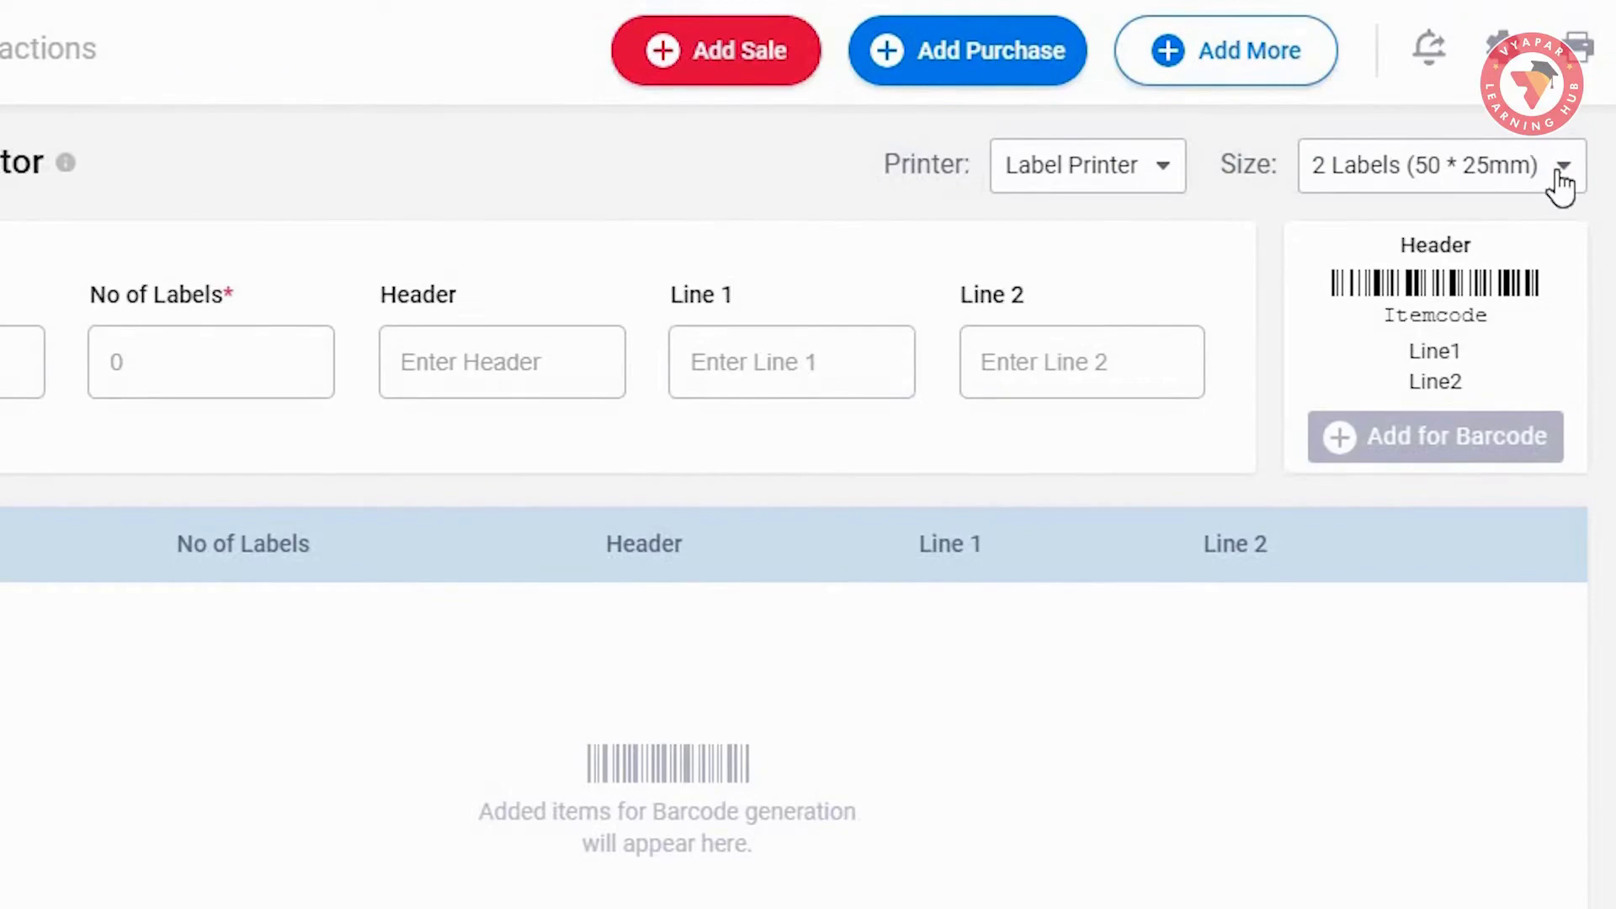
left_click(1559, 168)
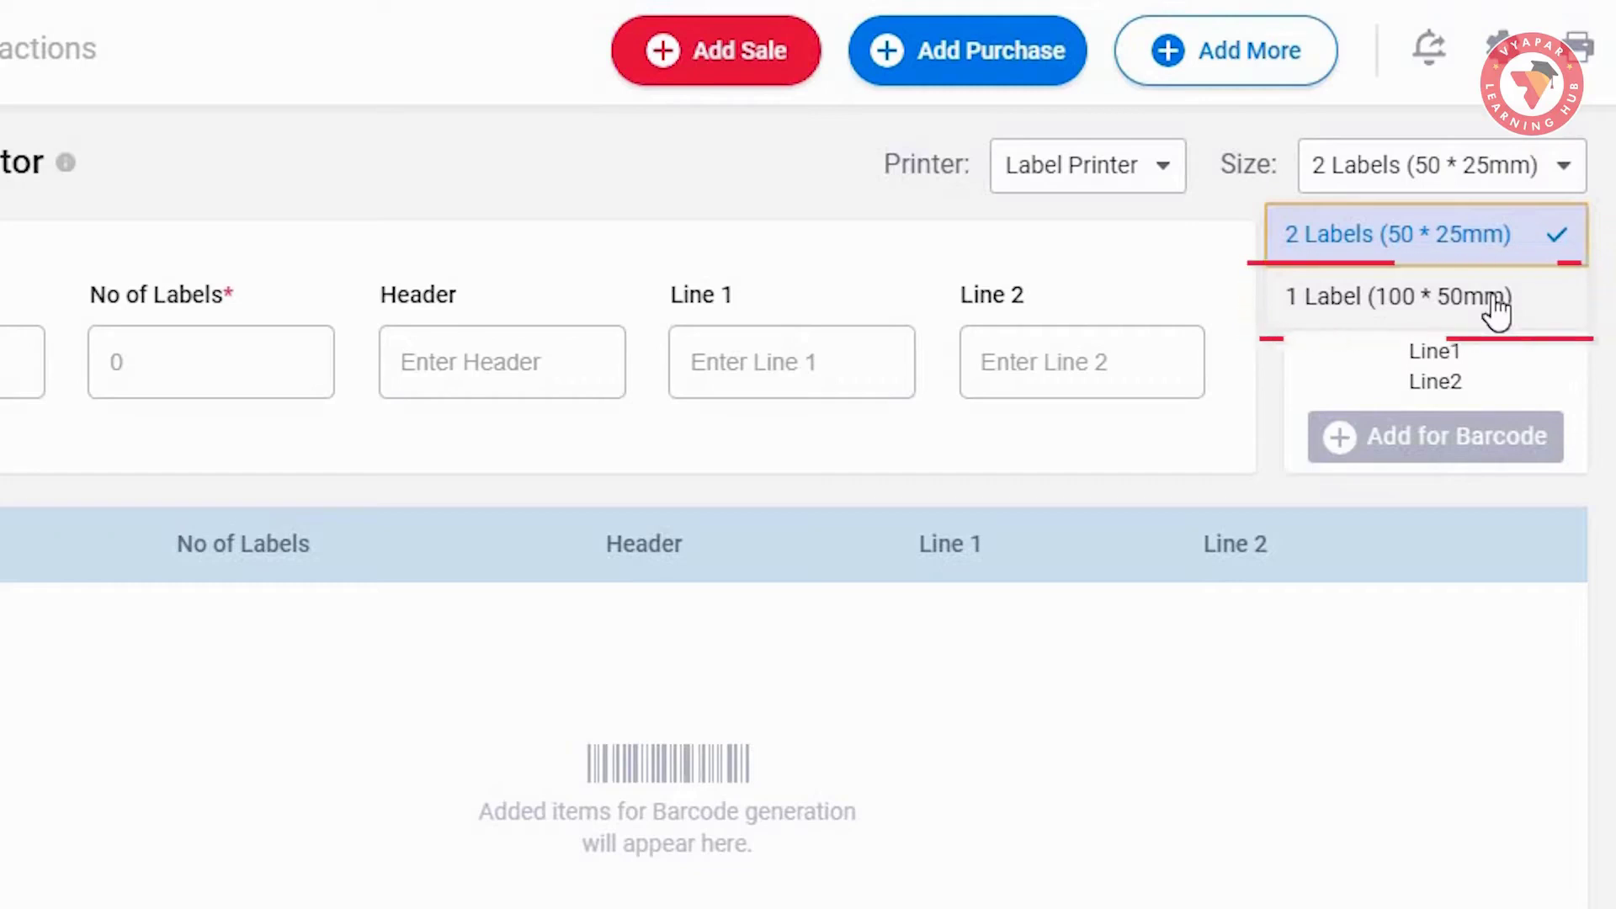
Step: Select BANIYAN TREE WOOD as the item and set the number of labels to 4
left_click(1400, 236)
left_click(180, 315)
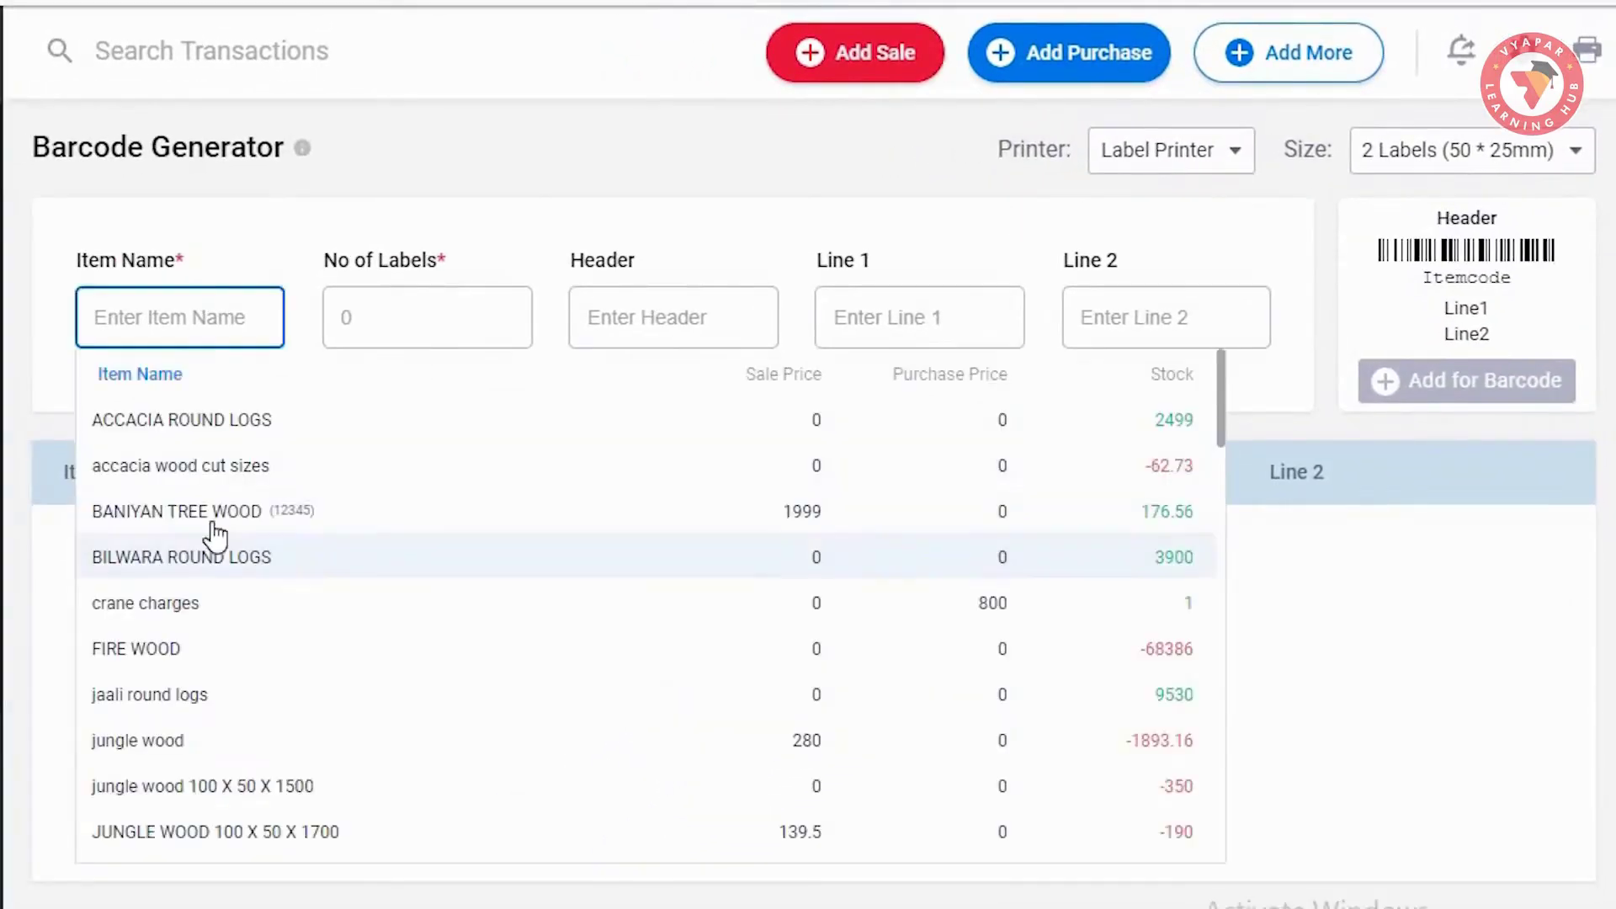
left_click(227, 508)
left_click(418, 326)
type("4")
left_click(673, 320)
Step: Use the company name as header, item name as Line 1, sale price as Line 2, and add it
left_click(701, 371)
left_click(842, 317)
left_click(919, 415)
left_click(1147, 318)
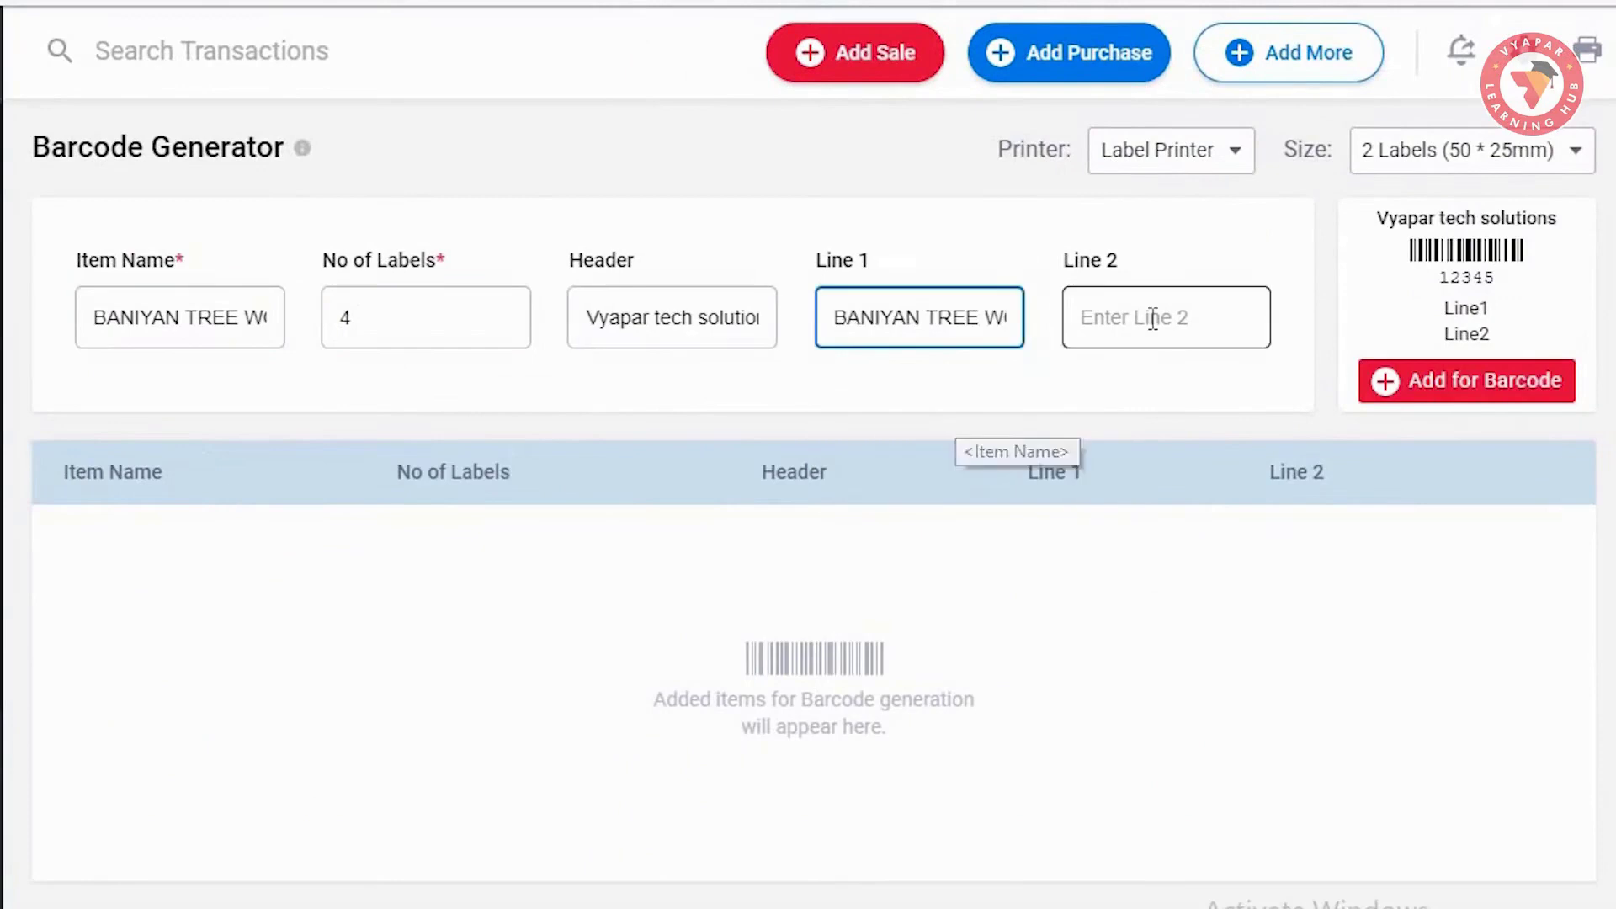
left_click(1204, 462)
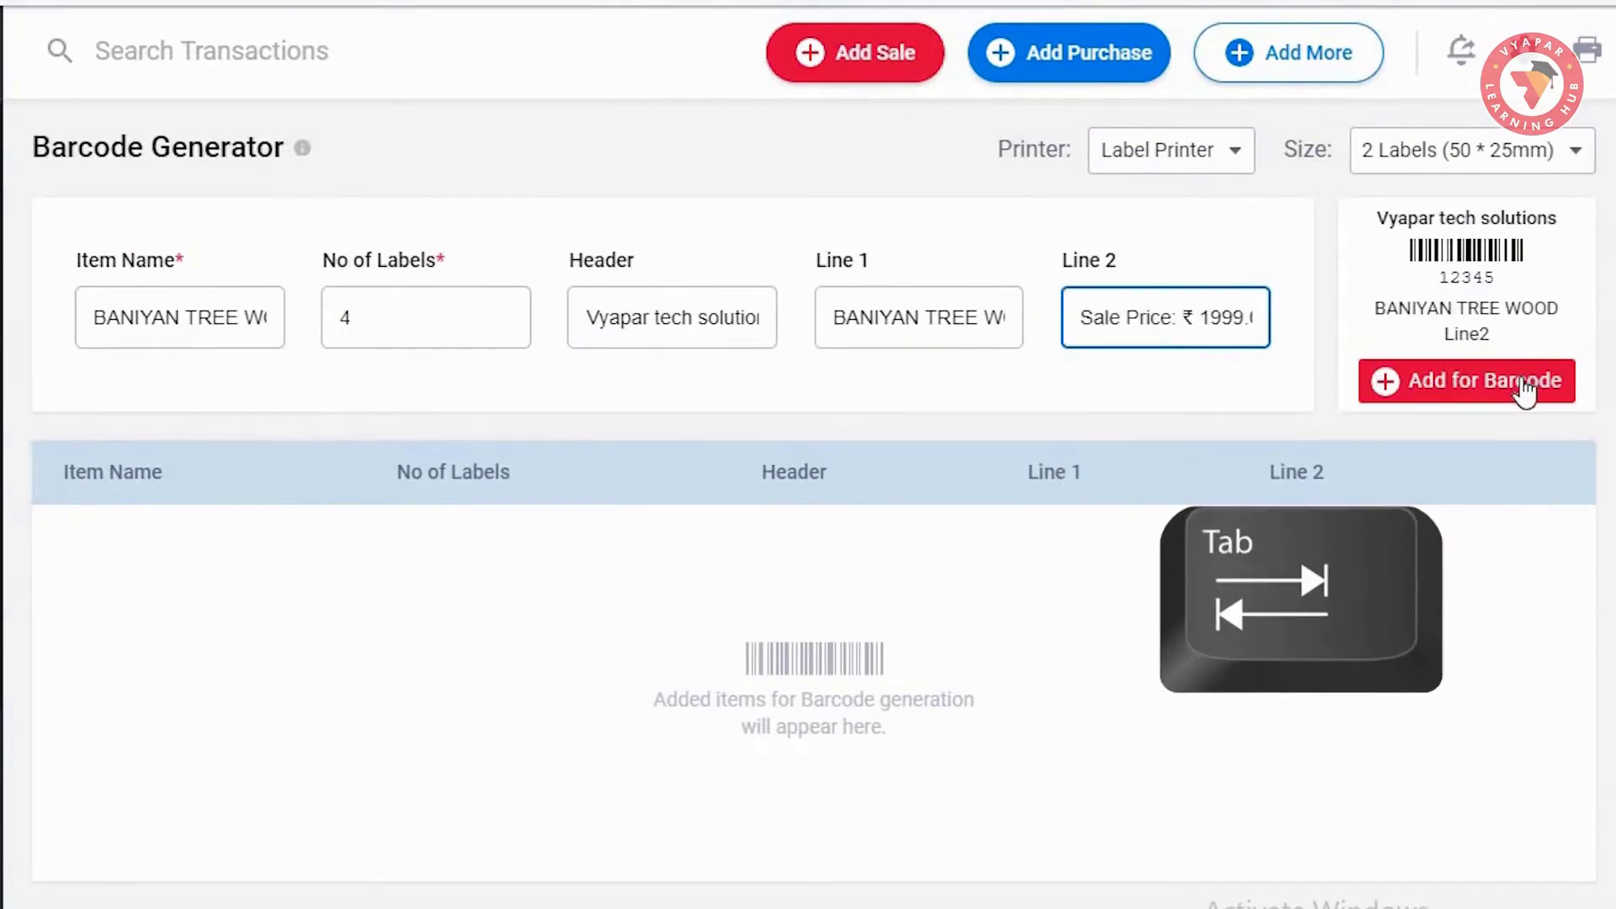
key("Tab")
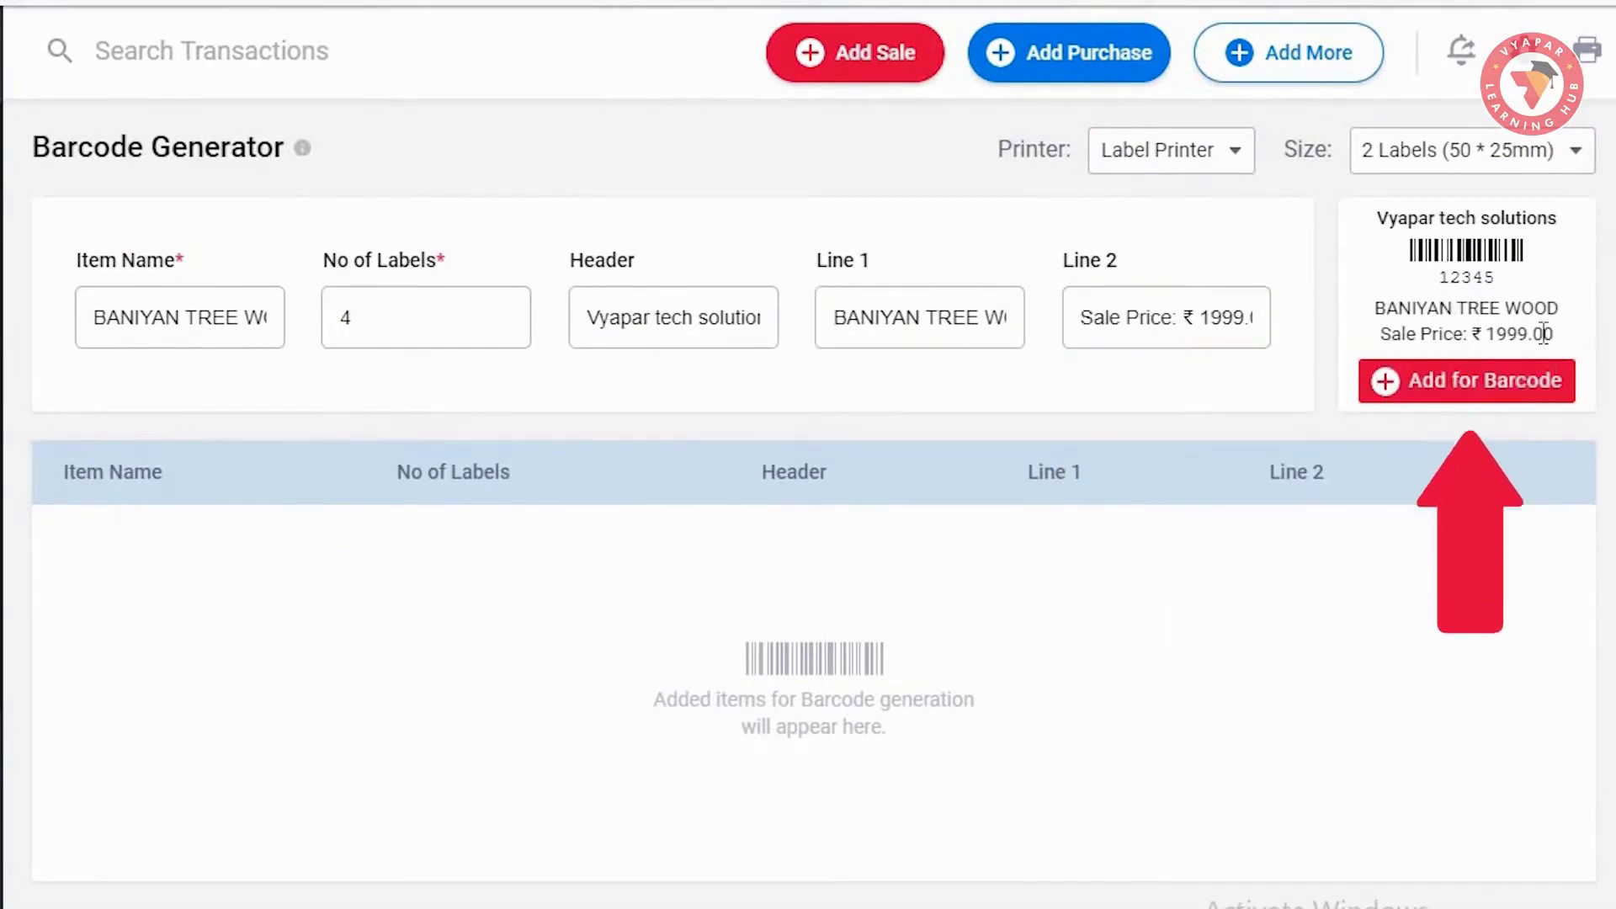
left_click(1485, 404)
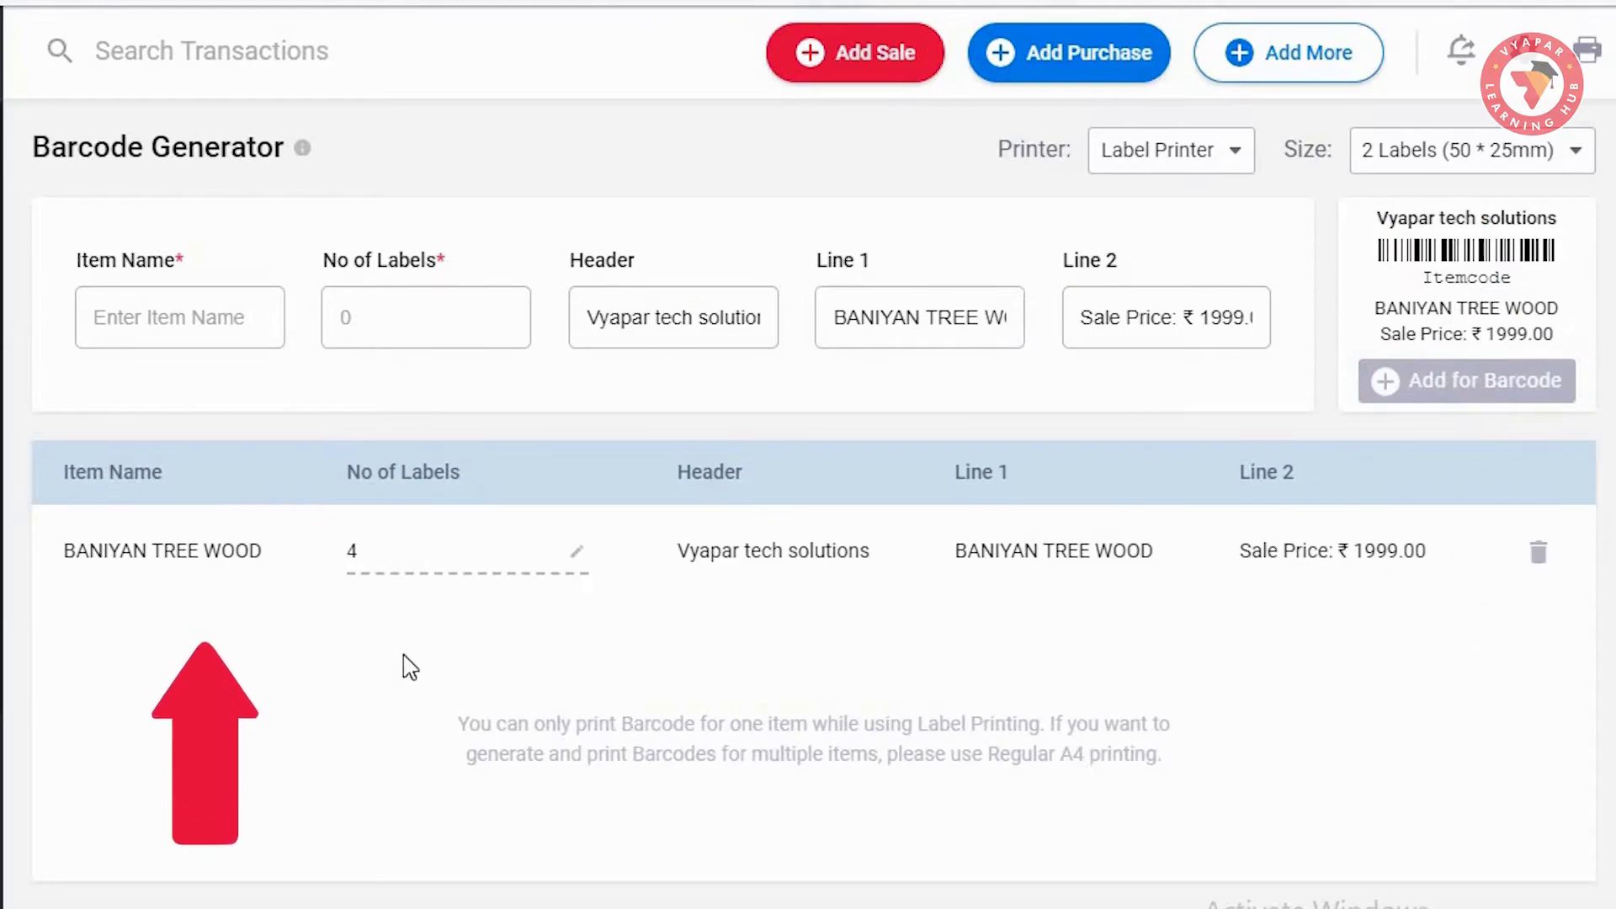
Step: Try adding BANIYAN TREE WOOD again with 5 labels, then decline replacing the existing 4-label entry
left_click(195, 317)
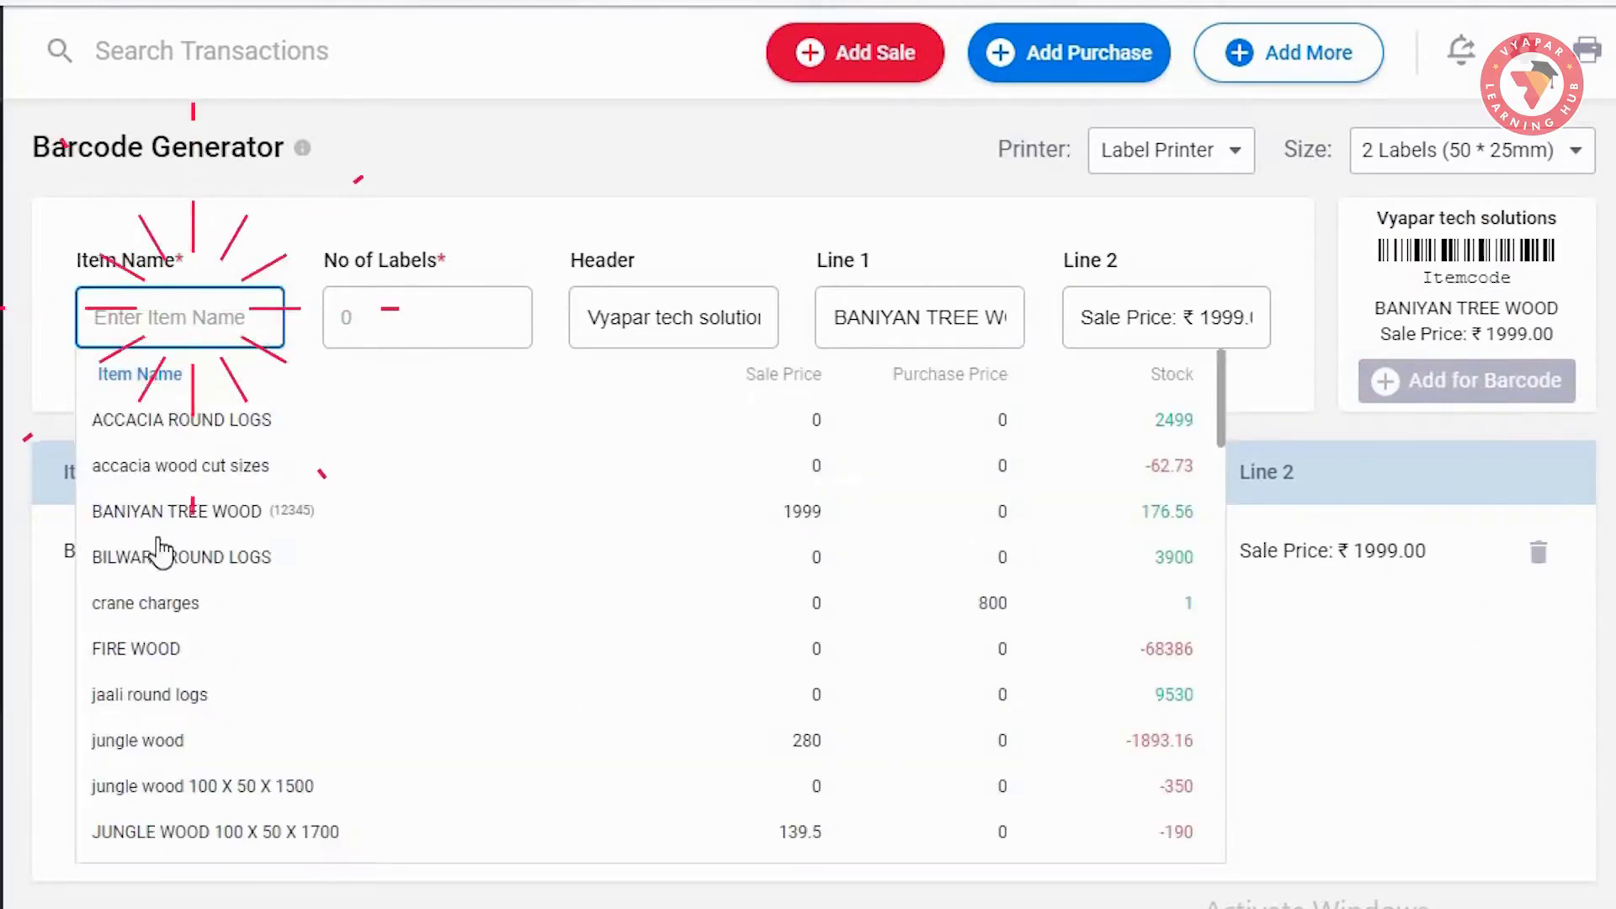
left_click(202, 509)
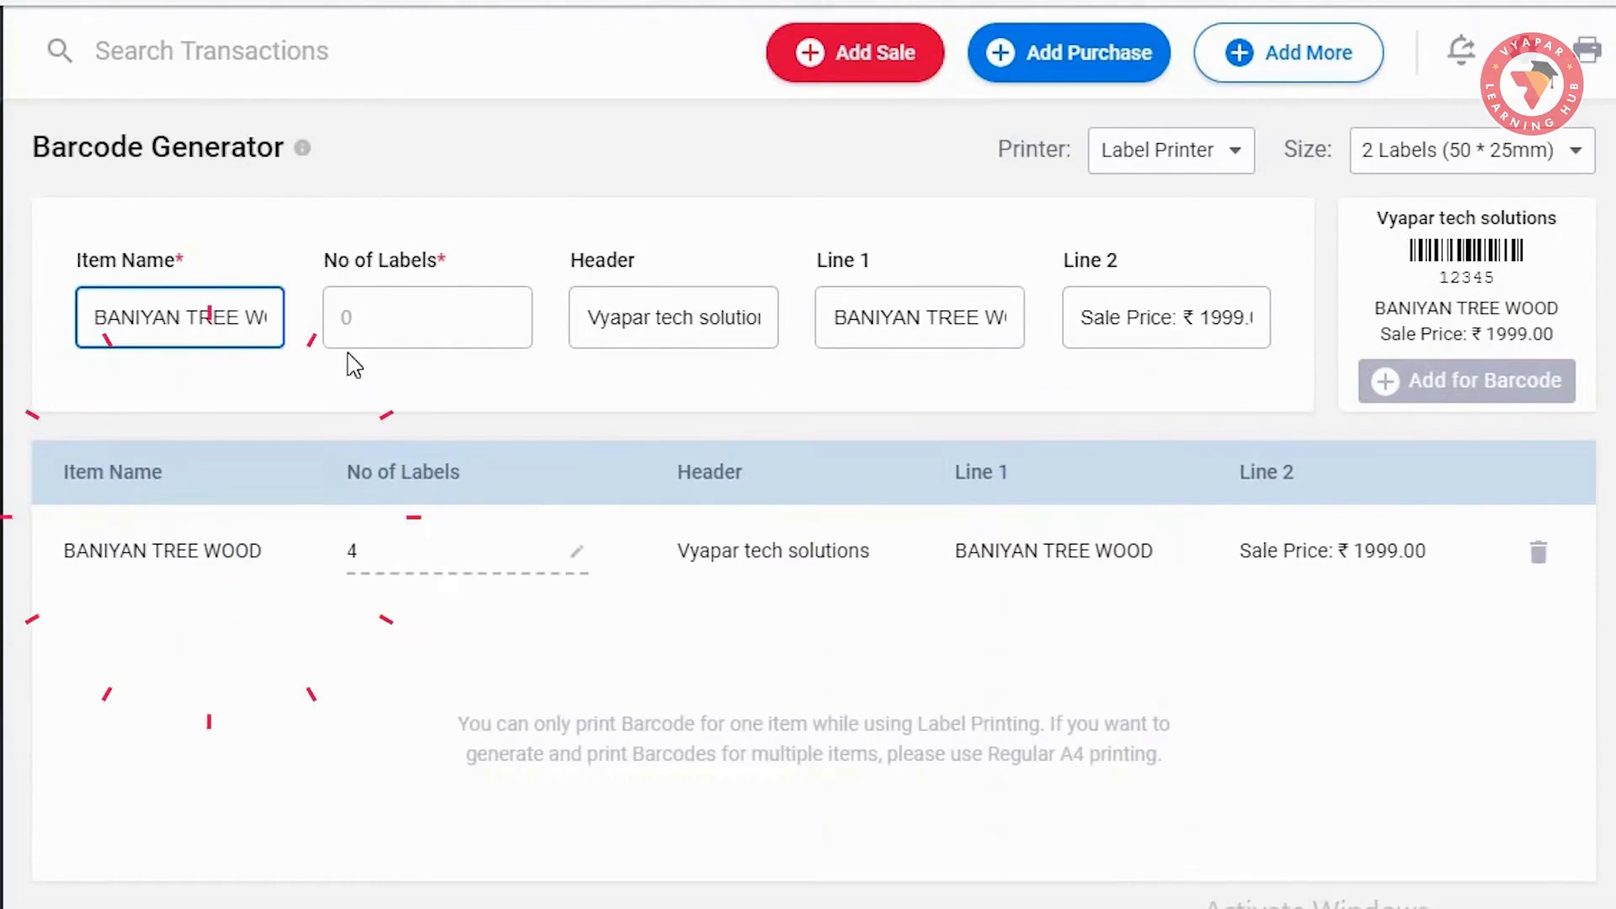
left_click(420, 321)
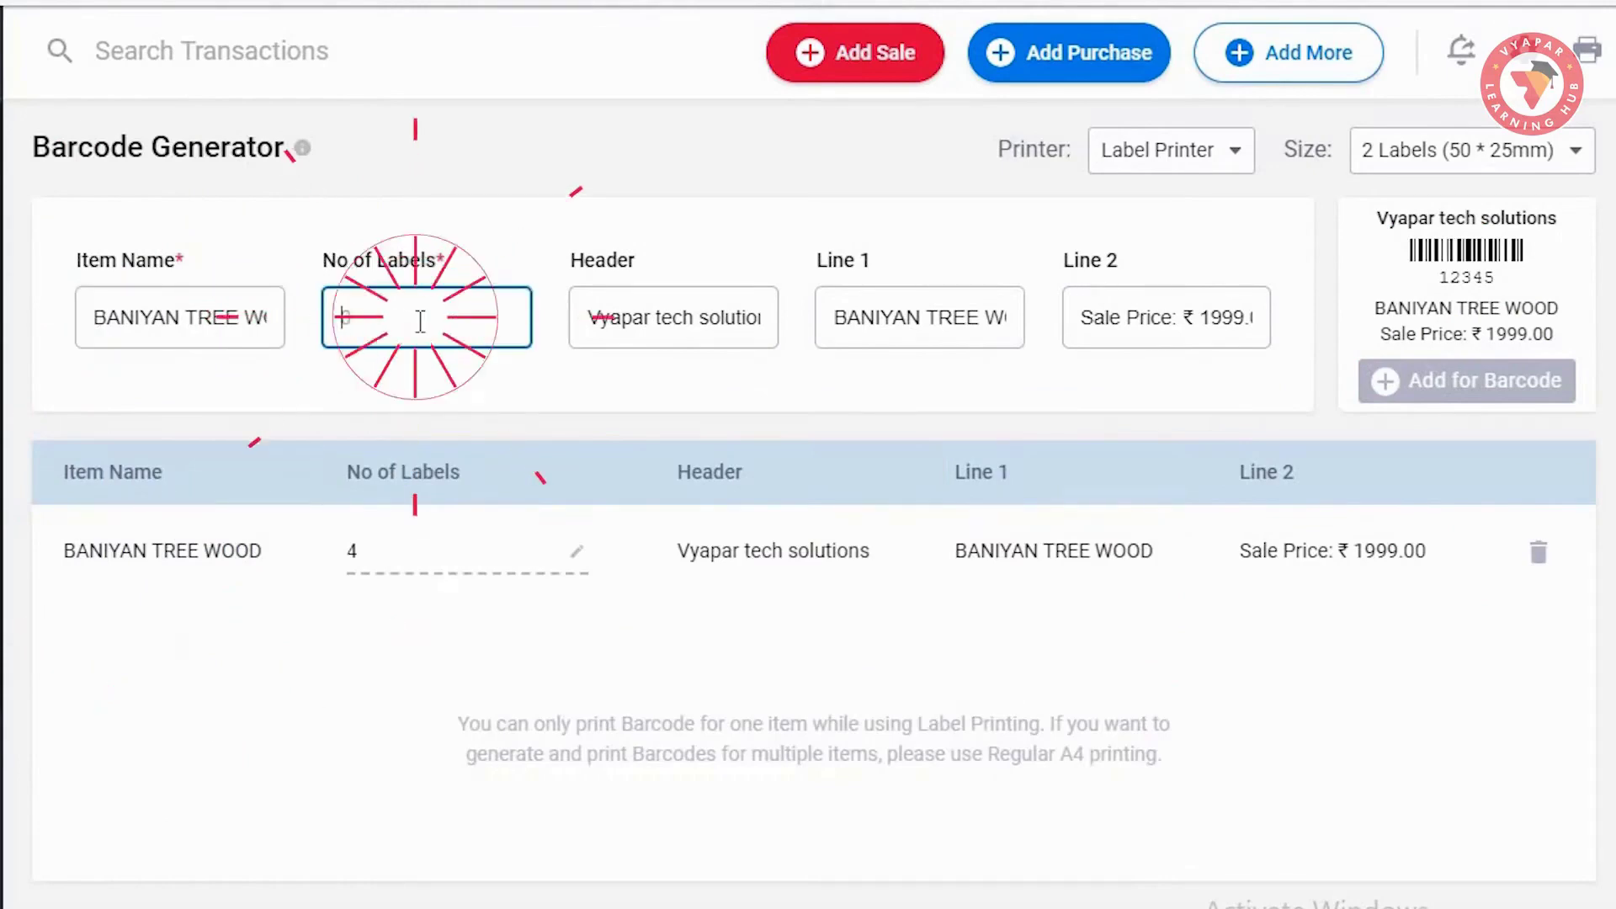
type("5")
left_click(322, 615)
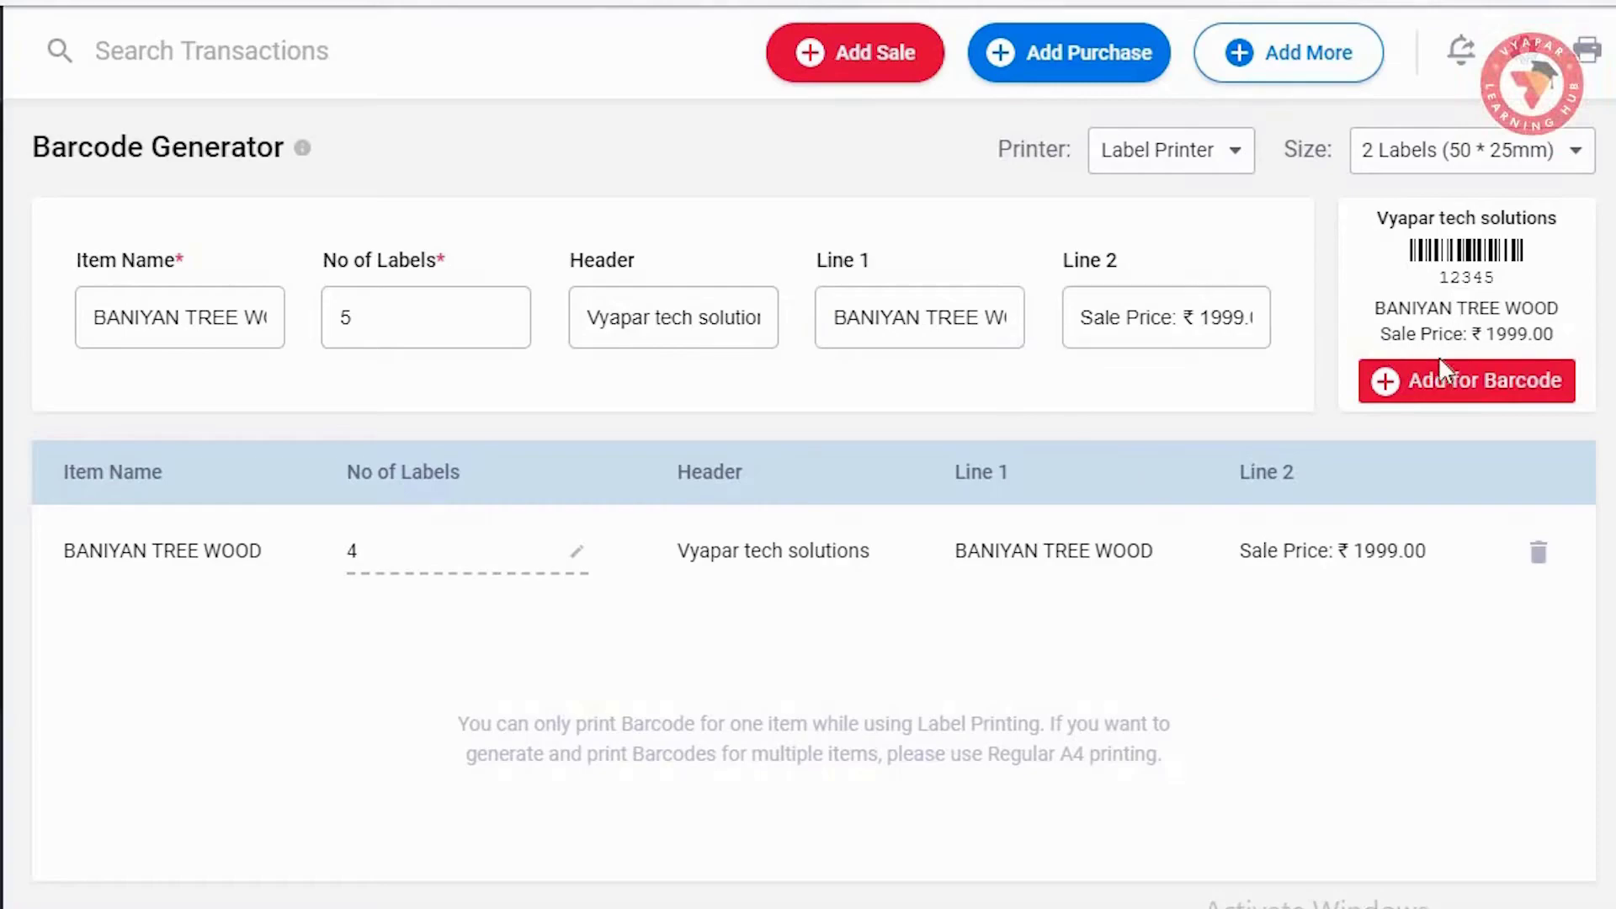
left_click(1463, 382)
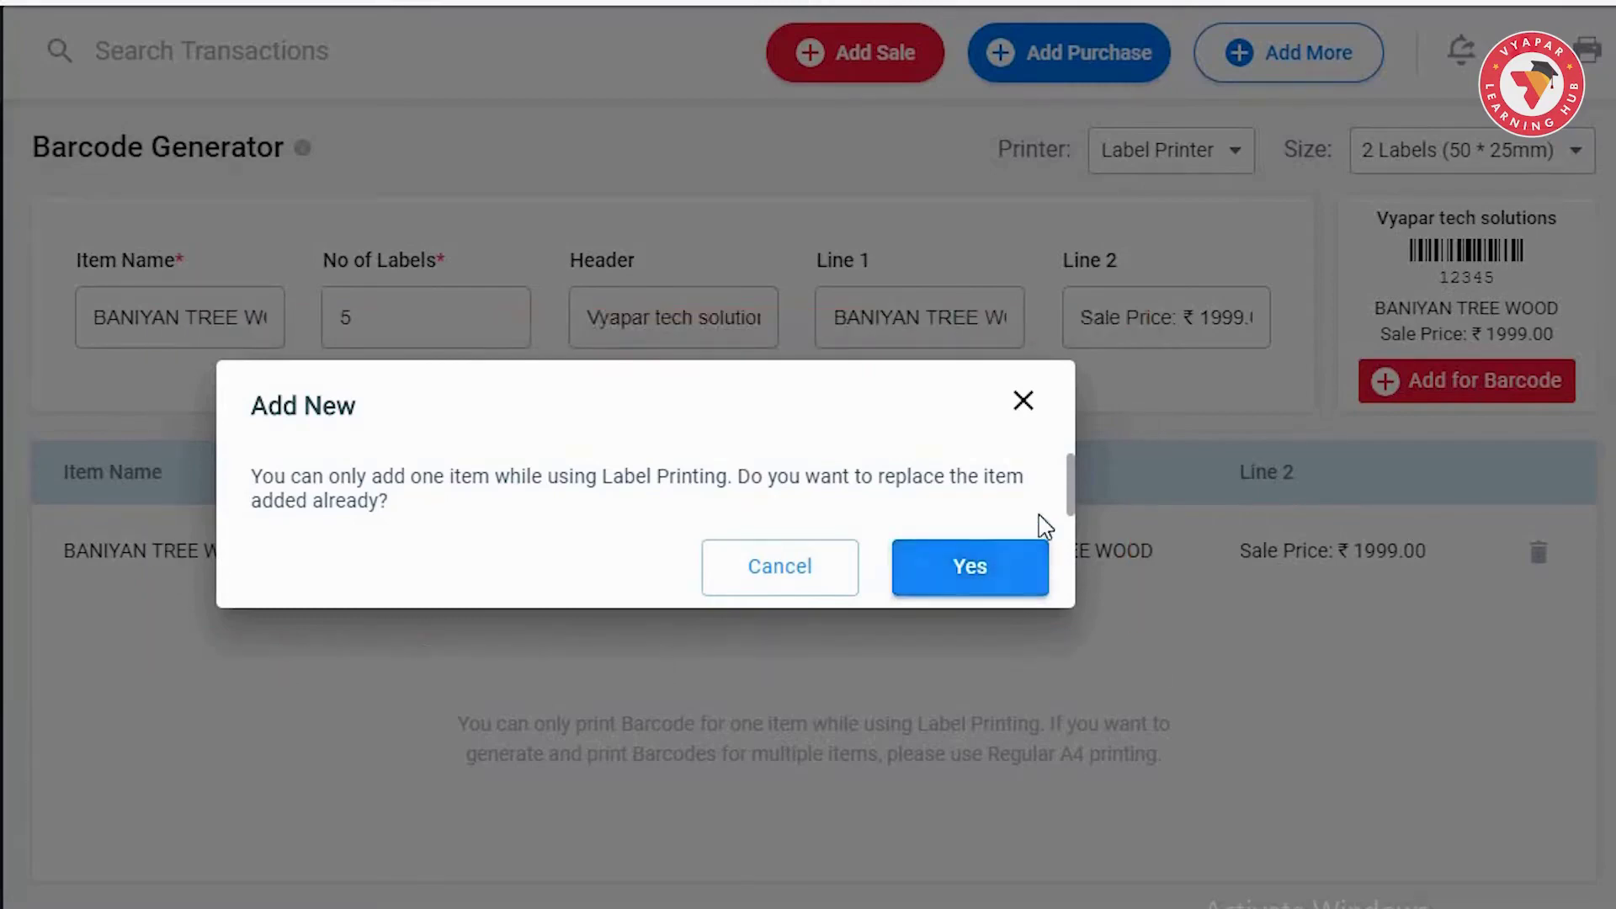
left_click(1023, 401)
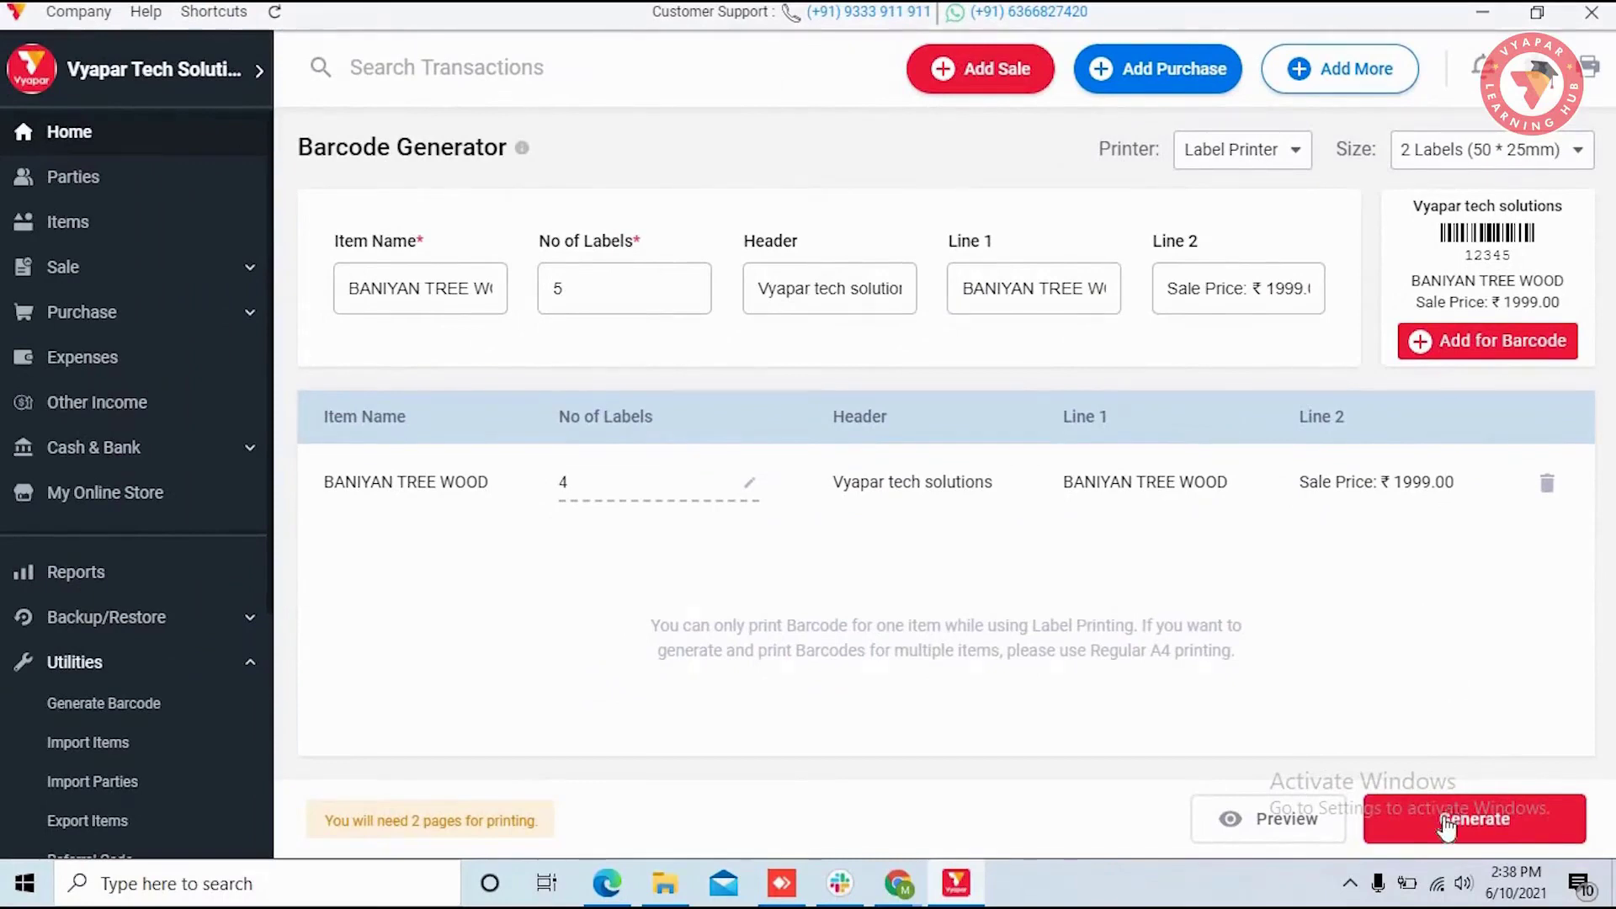
Step: Generate the 50×25mm BANIYAN TREE WOOD labels and save them as a PNG image in Documents
left_click(1445, 821)
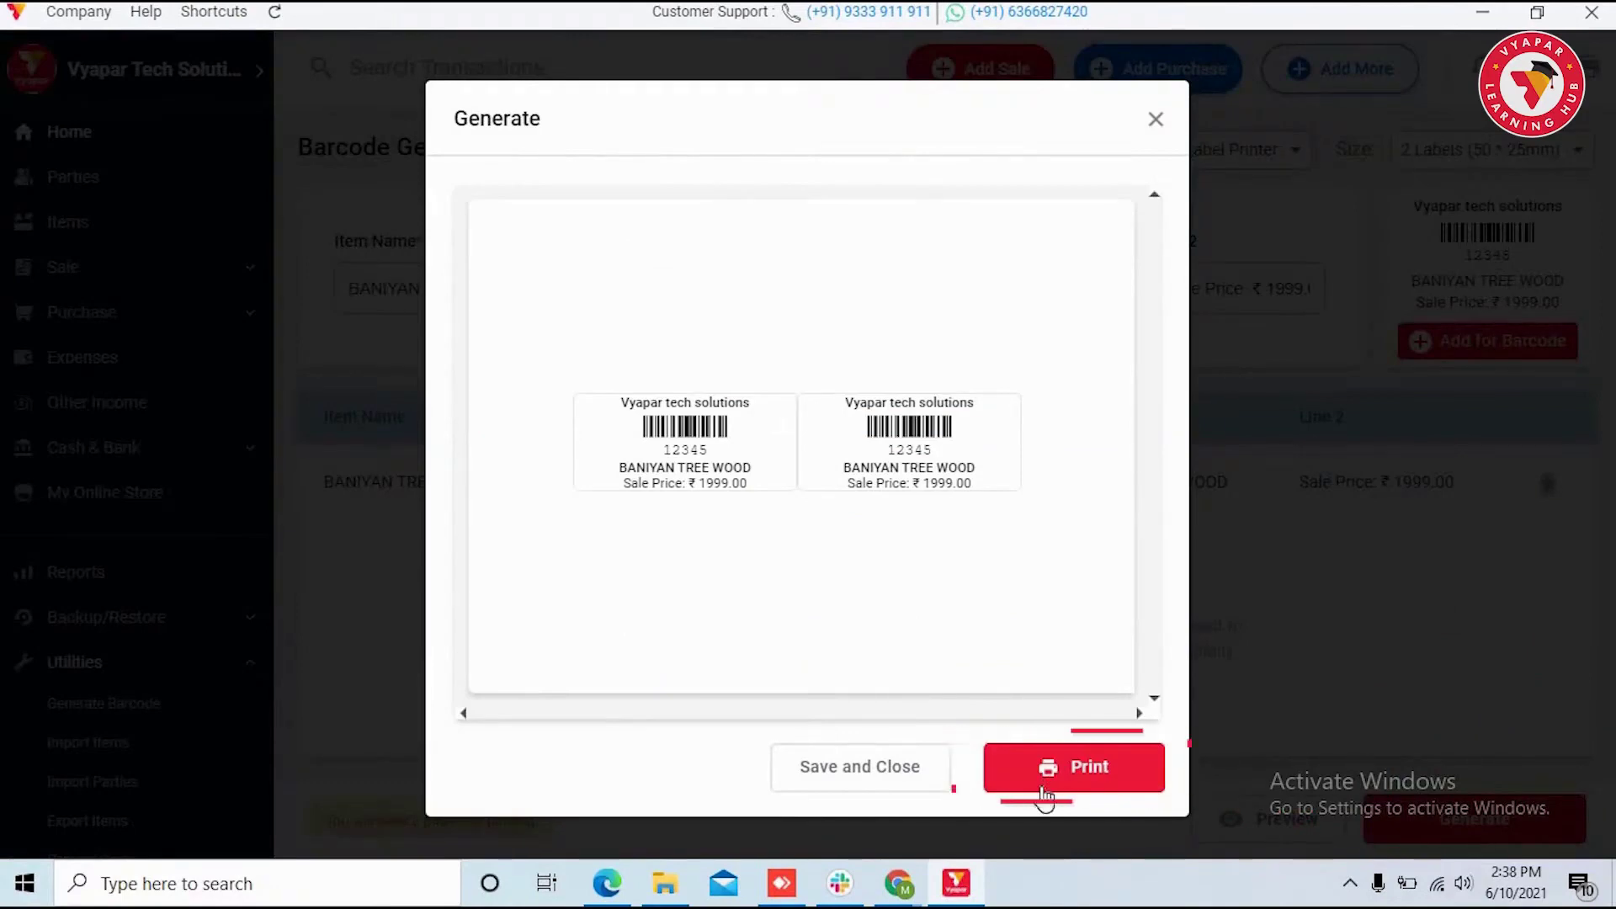
left_click(903, 770)
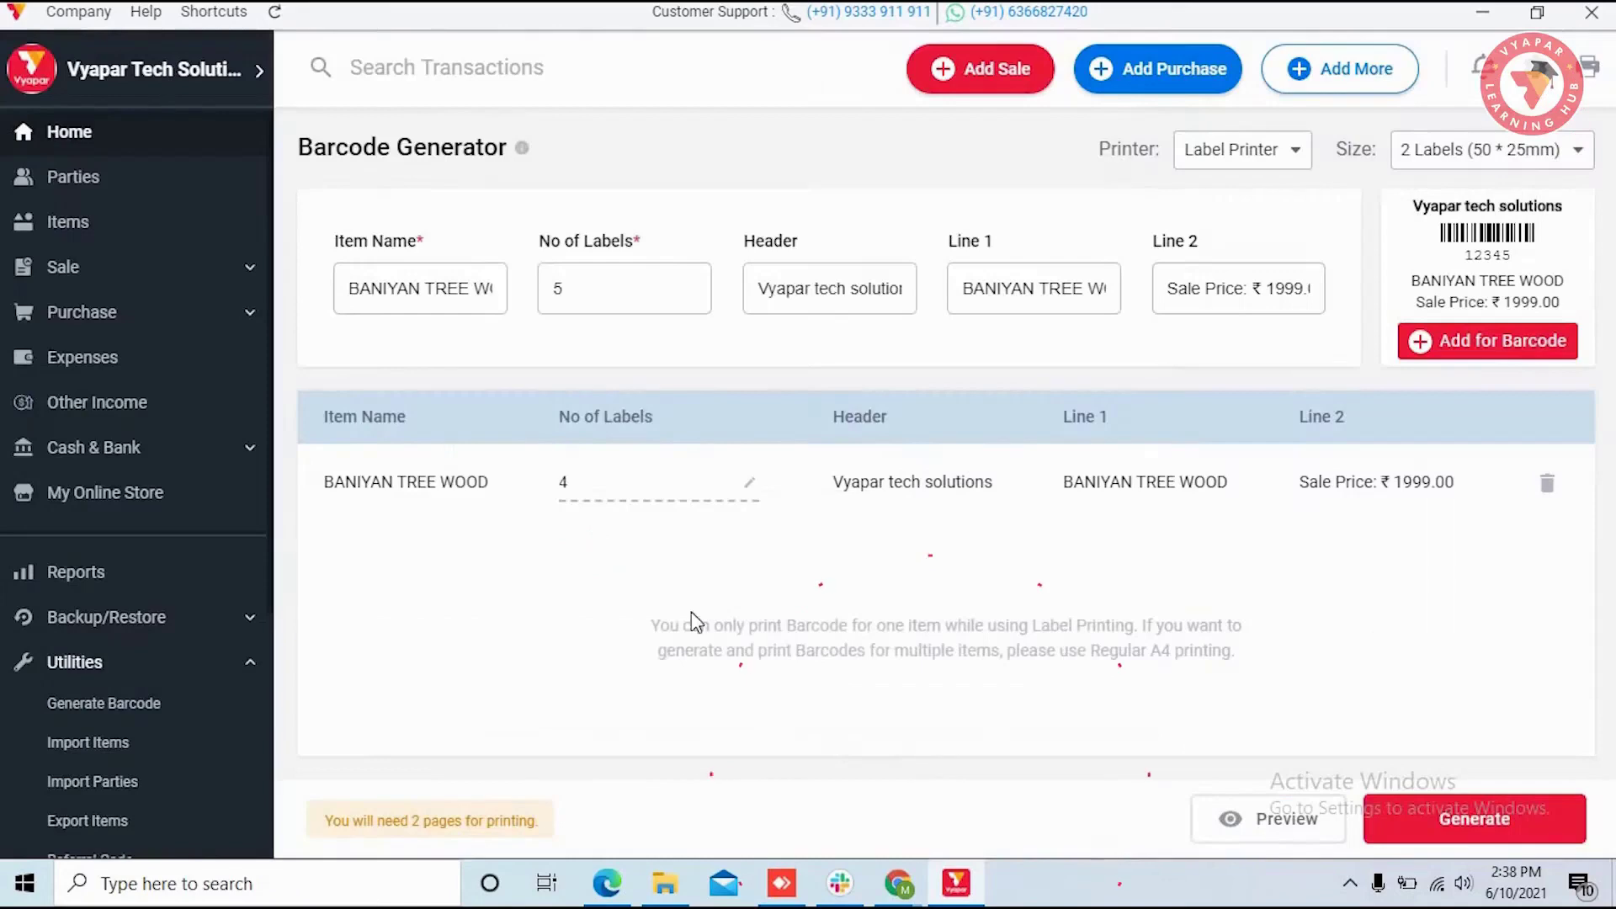
left_click(581, 560)
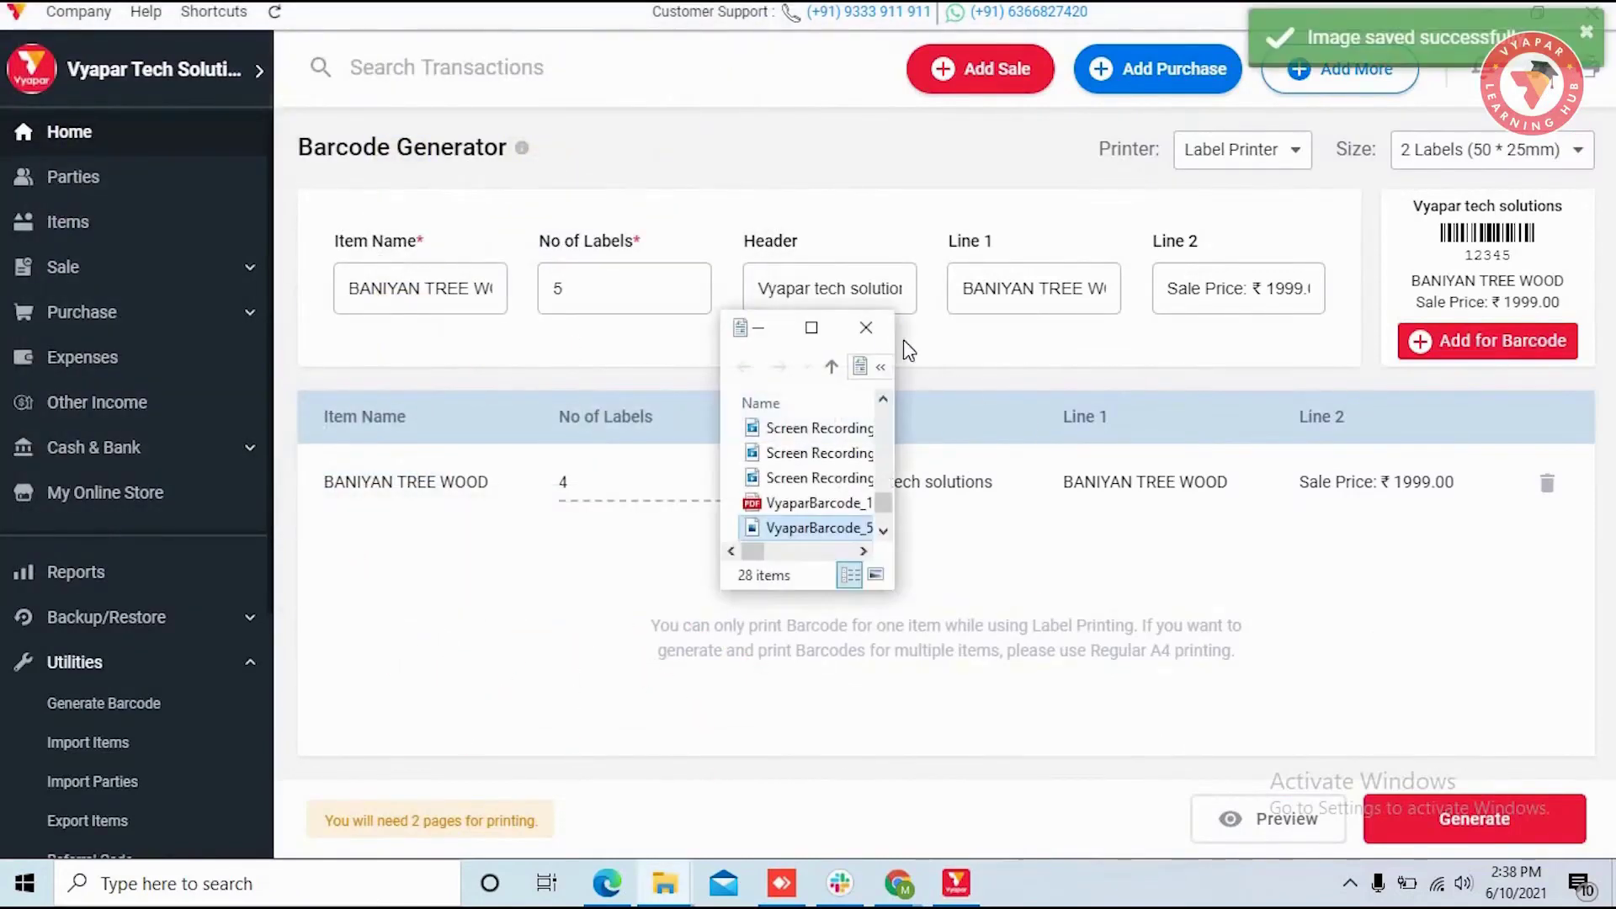